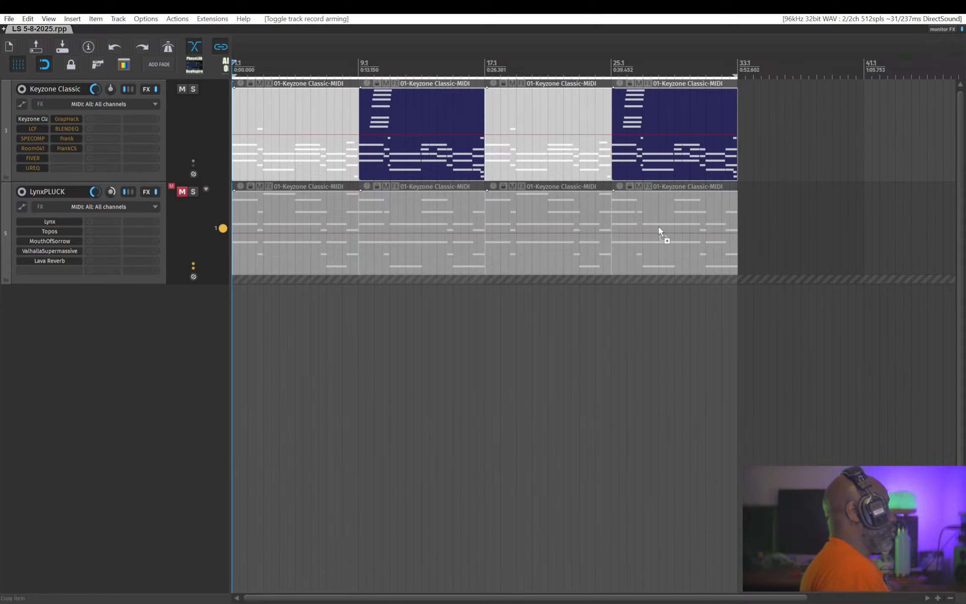
Select the Keyzone Classic track, start playback and unmute the LynxPLUCK track
{"action": "left_click", "coordinate": [205, 128]}
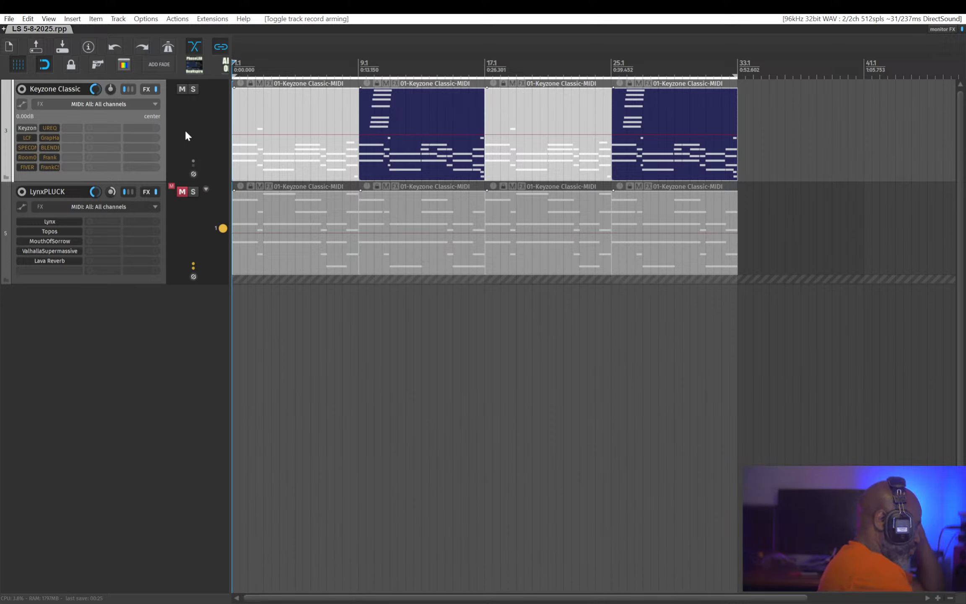
{"action": "key", "text": "space"}
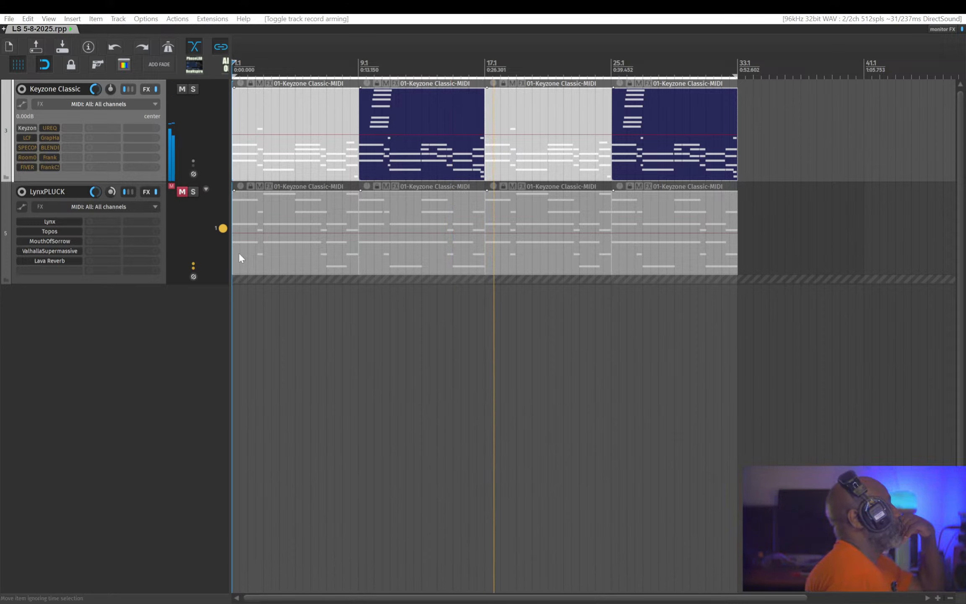
{"action": "left_click", "coordinate": [182, 192]}
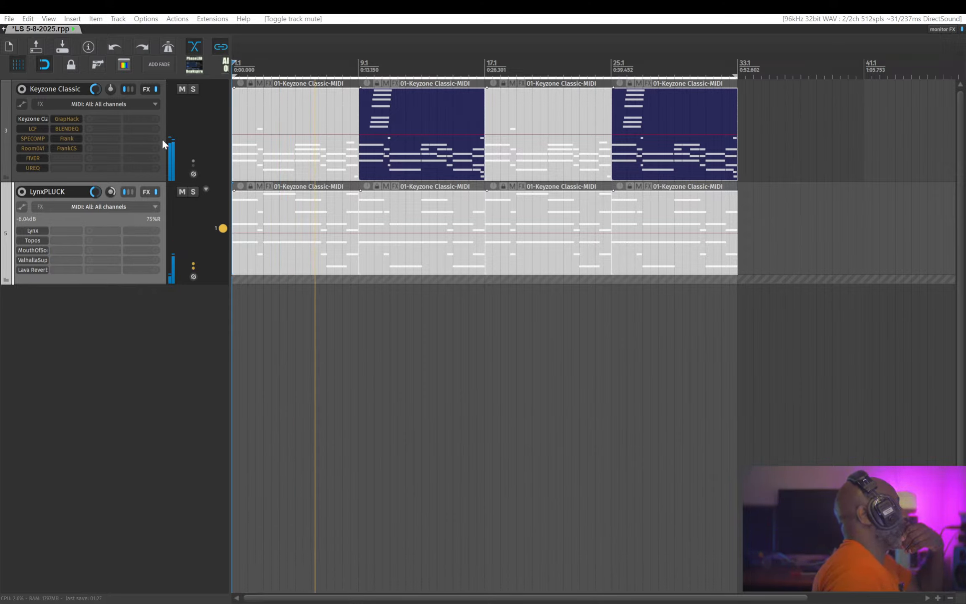
Open the LCF filter plug-in on the Keyzone Classic track, widen its window and place it over the arrangement
{"action": "mouse_move", "coordinate": [30, 131]}
{"action": "left_mouse_down"}
{"action": "mouse_move", "coordinate": [37, 130]}
{"action": "mouse_move", "coordinate": [25, 133]}
{"action": "left_mouse_up"}
{"action": "left_click", "coordinate": [25, 138]}
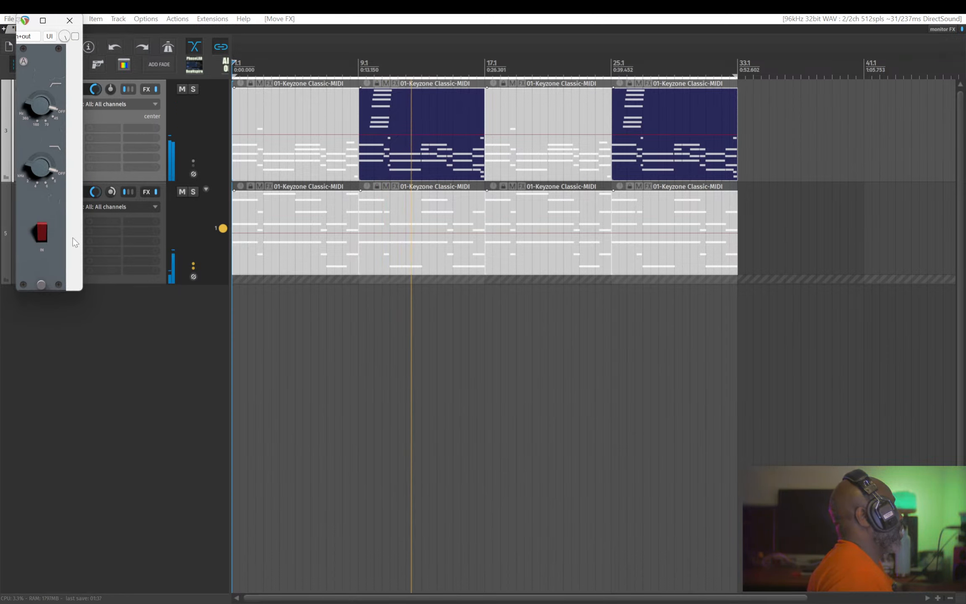
{"action": "mouse_move", "coordinate": [43, 20]}
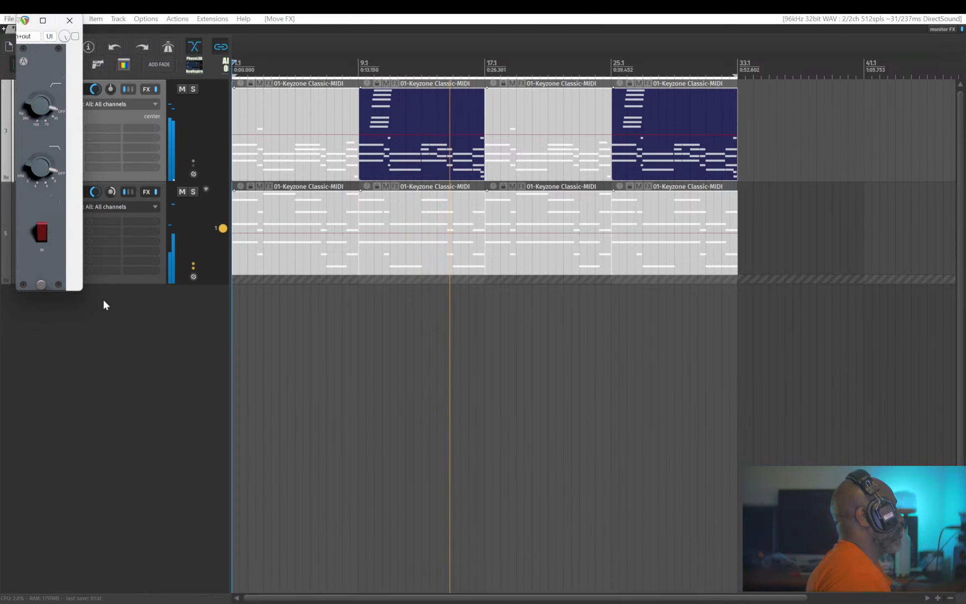
{"action": "left_click_drag", "start_coordinate": [82, 295], "coordinate": [199, 301]}
{"action": "left_click_drag", "start_coordinate": [58, 21], "coordinate": [420, 148]}
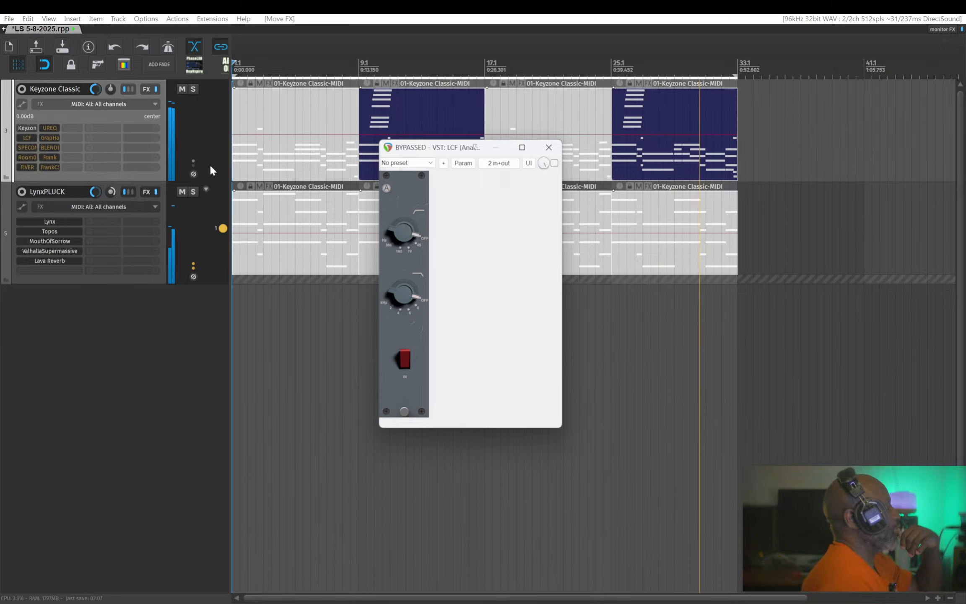
Solo the Keyzone Classic track, enable the LCF plug-in and raise its high-pass filter frequency
{"action": "left_click", "coordinate": [193, 90]}
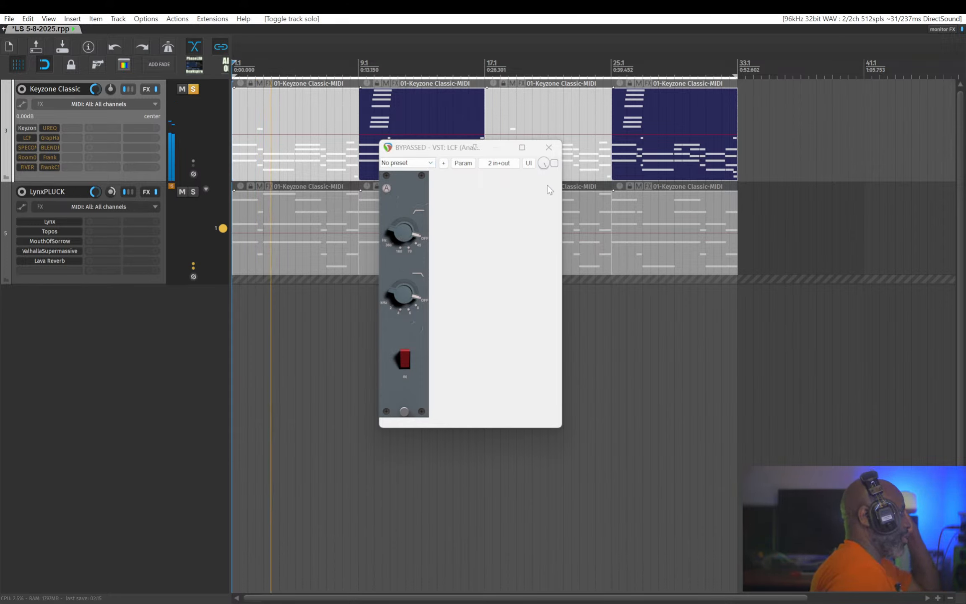
{"action": "left_click", "coordinate": [554, 163]}
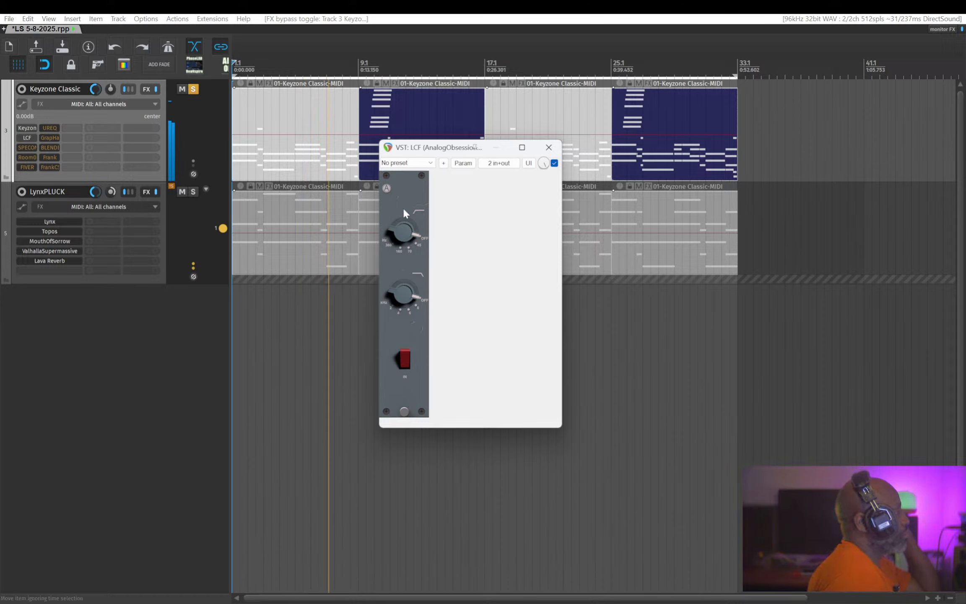
{"action": "left_click_drag", "start_coordinate": [404, 209], "coordinate": [380, 73]}
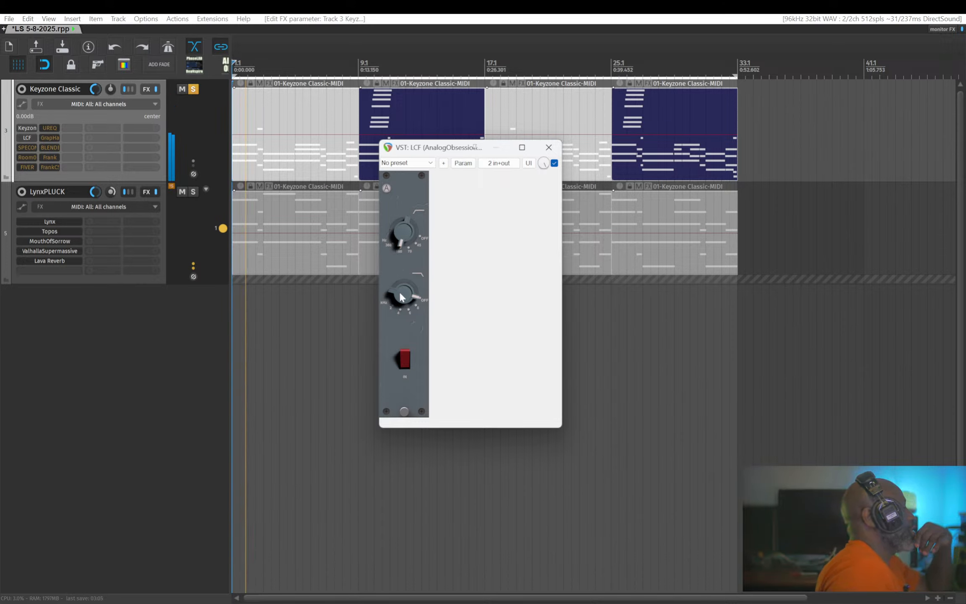
Audition the LCF low-pass filter, return it to off, and compare the sound with the unit switched out and in
{"action": "left_click_drag", "start_coordinate": [399, 293], "coordinate": [393, 245]}
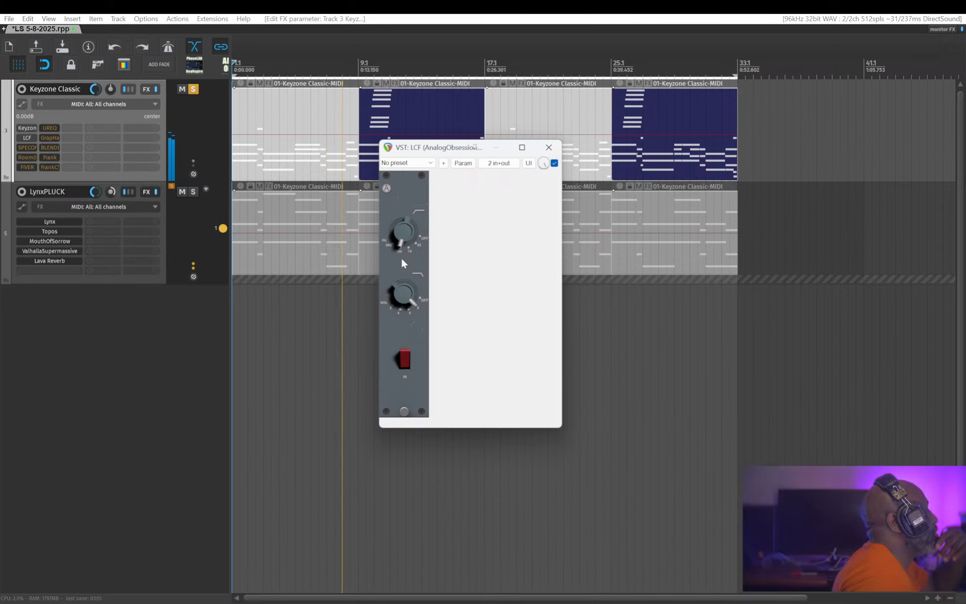
{"action": "left_click_drag", "start_coordinate": [402, 259], "coordinate": [386, 18]}
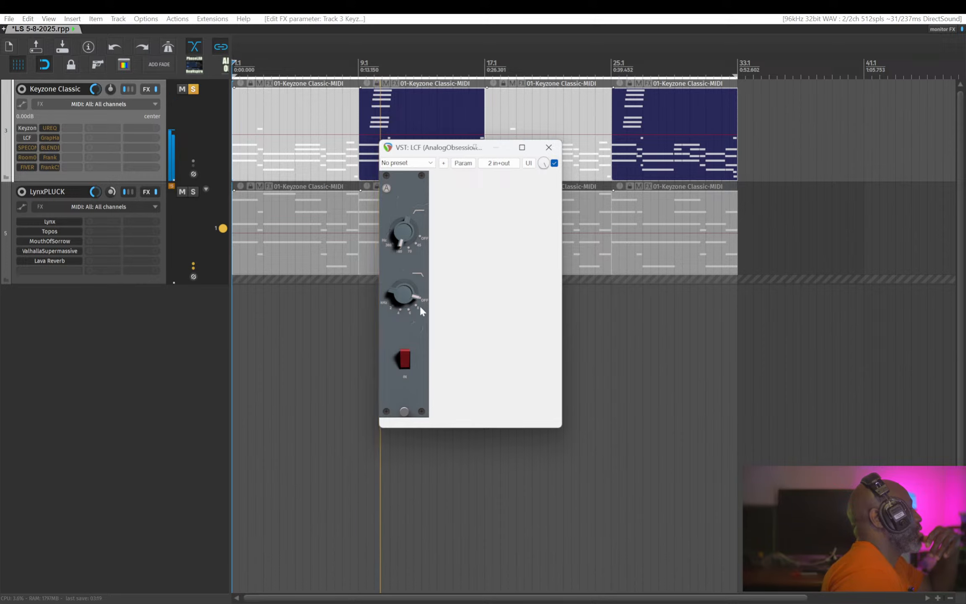
{"action": "left_click", "coordinate": [404, 361]}
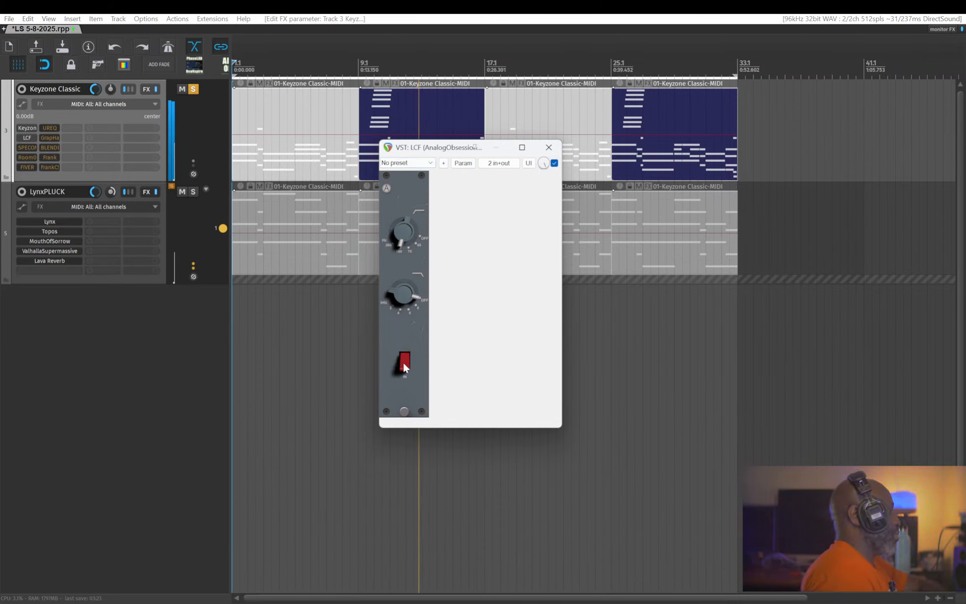
{"action": "left_click", "coordinate": [403, 364]}
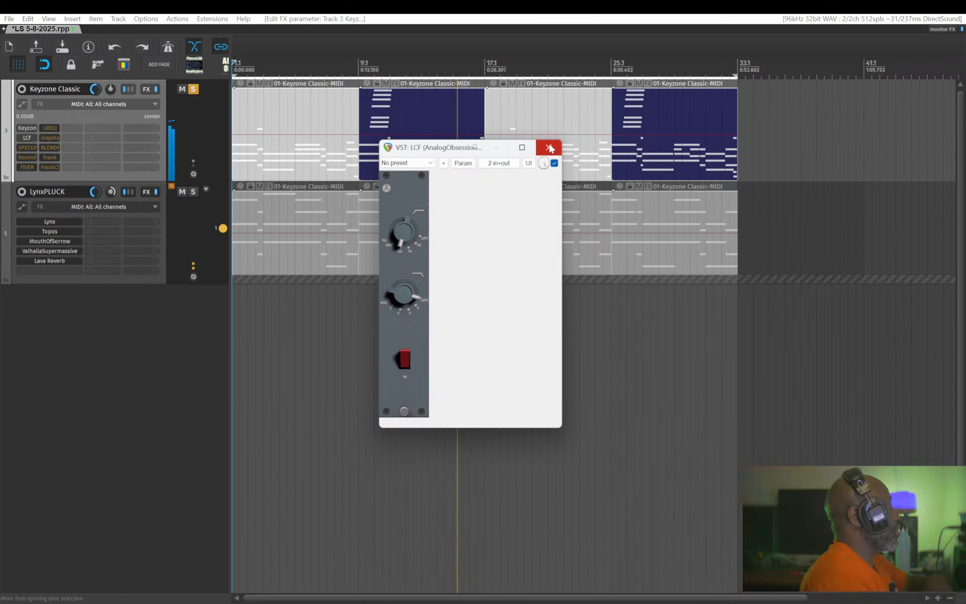
Open and enable the SPECOMP compressor on the Keyzone Classic track, and close the LCF window
{"action": "left_click", "coordinate": [27, 148]}
{"action": "left_click_drag", "start_coordinate": [375, 22], "coordinate": [401, 62]}
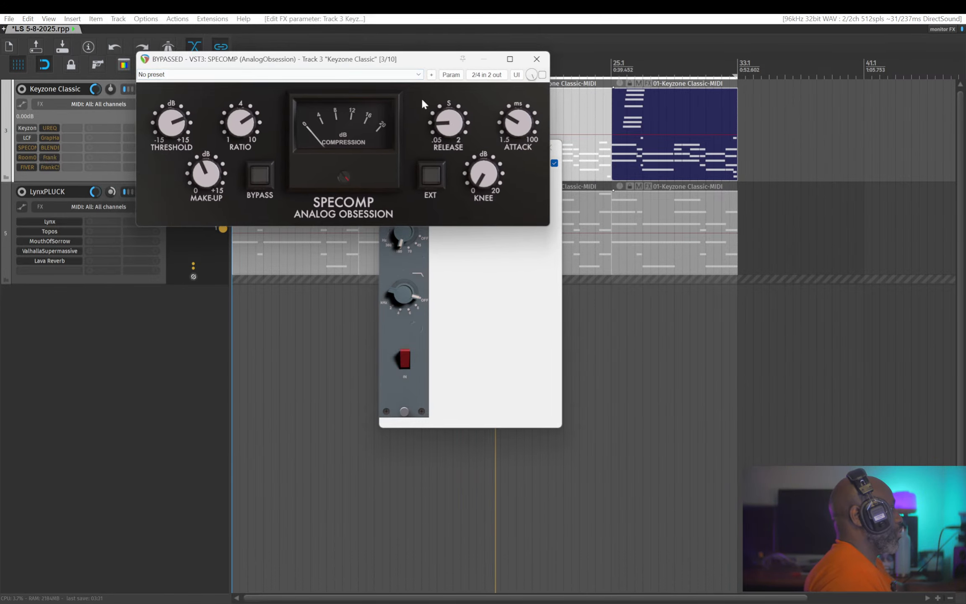
{"action": "left_click", "coordinate": [553, 296]}
{"action": "left_click", "coordinate": [549, 147]}
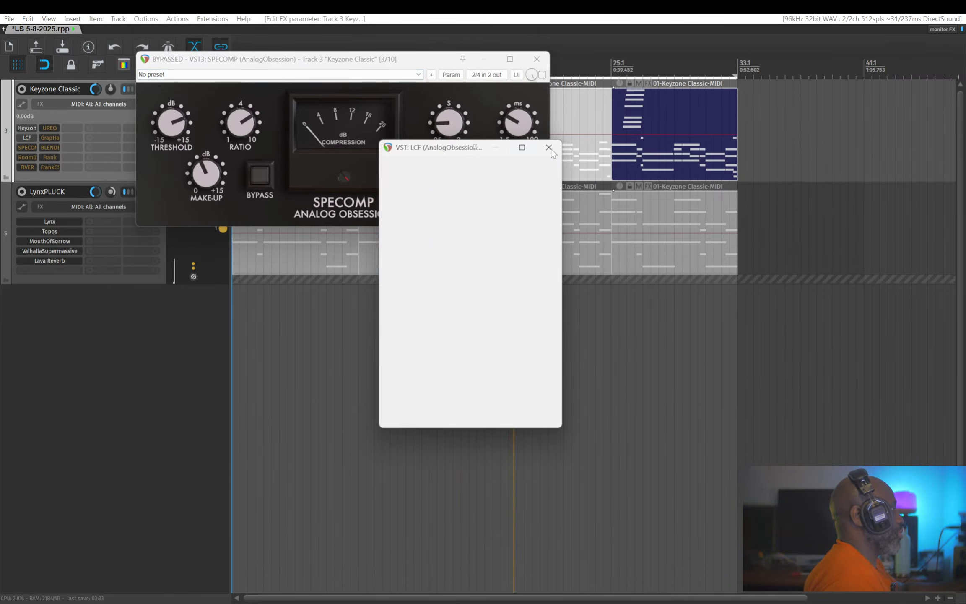
{"action": "left_click", "coordinate": [542, 74]}
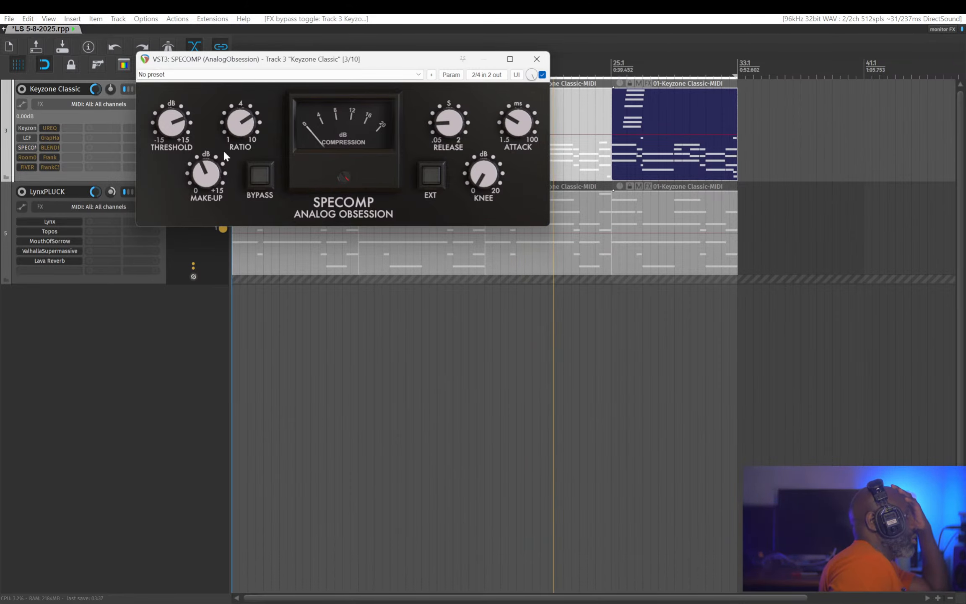
{"action": "left_click_drag", "start_coordinate": [321, 59], "coordinate": [356, 114]}
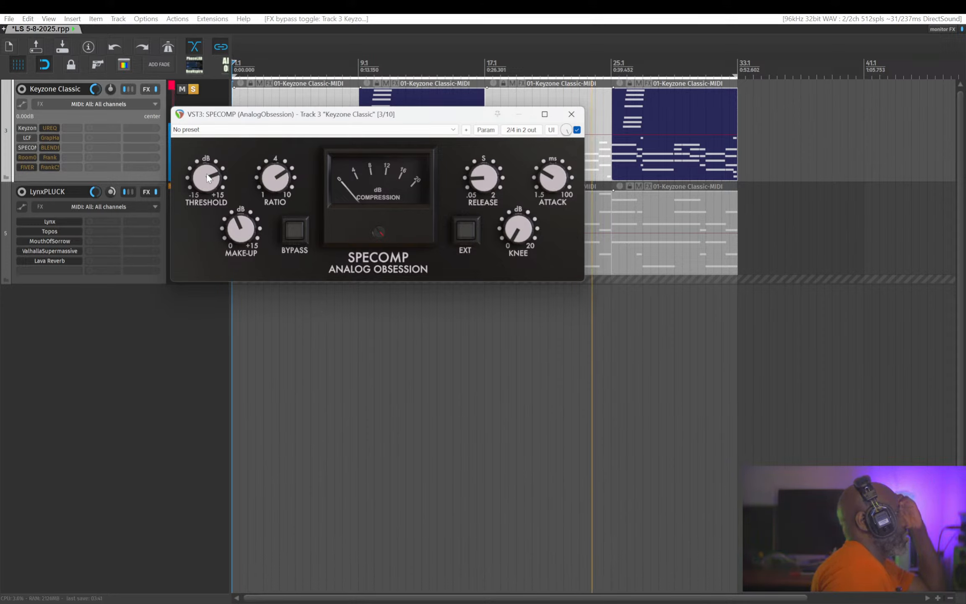
Lower SPECOMP's threshold, lengthen its release to about 1.3 seconds and raise the make-up gain
{"action": "mouse_move", "coordinate": [205, 201]}
{"action": "scroll", "coordinate": [205, 201], "scroll_direction": "down", "scroll_amount": 3}
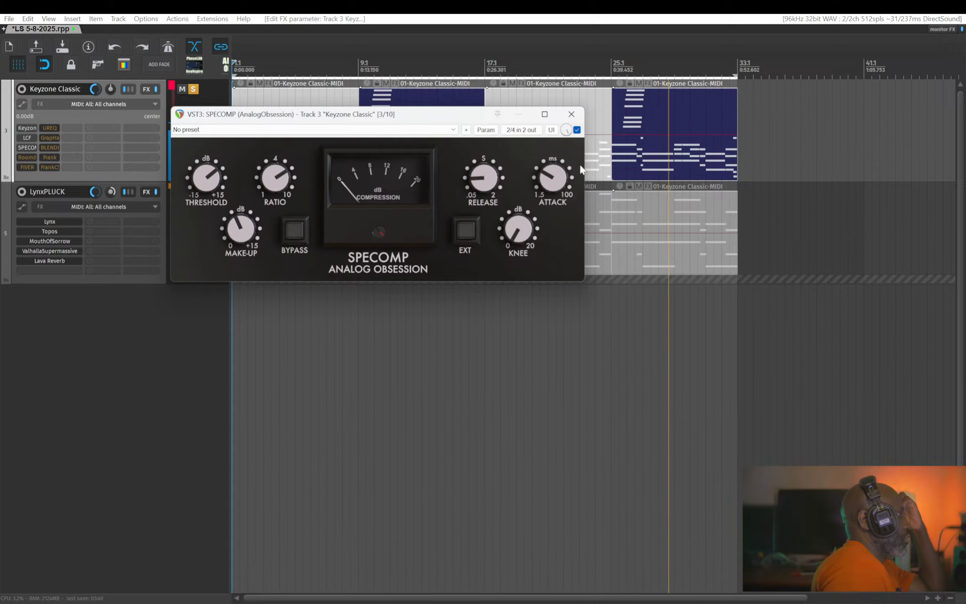
{"action": "left_click_drag", "start_coordinate": [492, 183], "coordinate": [493, 143]}
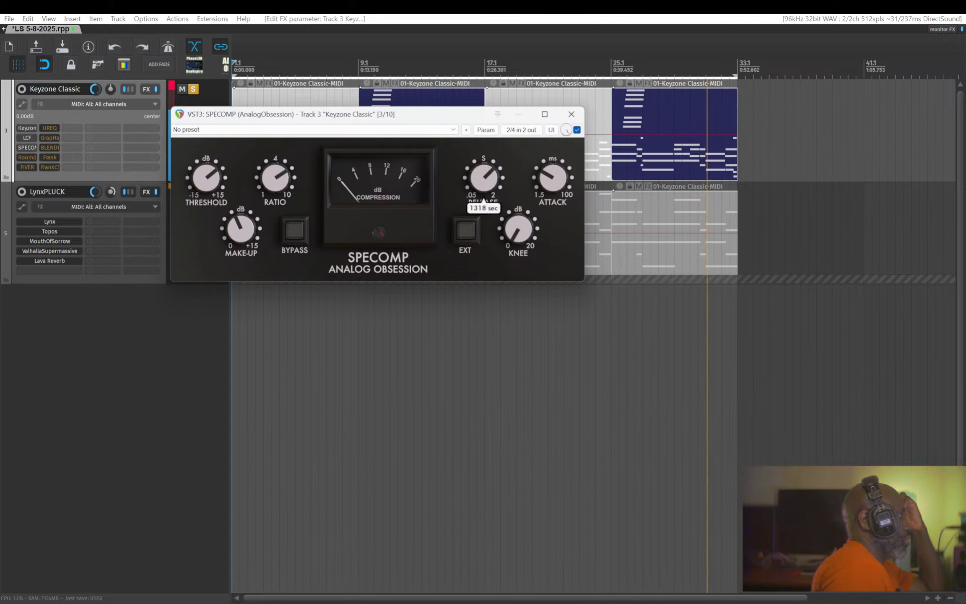
{"action": "mouse_move", "coordinate": [251, 233]}
{"action": "left_mouse_down"}
{"action": "mouse_move", "coordinate": [252, 224]}
{"action": "mouse_move", "coordinate": [252, 232]}
{"action": "left_mouse_up"}
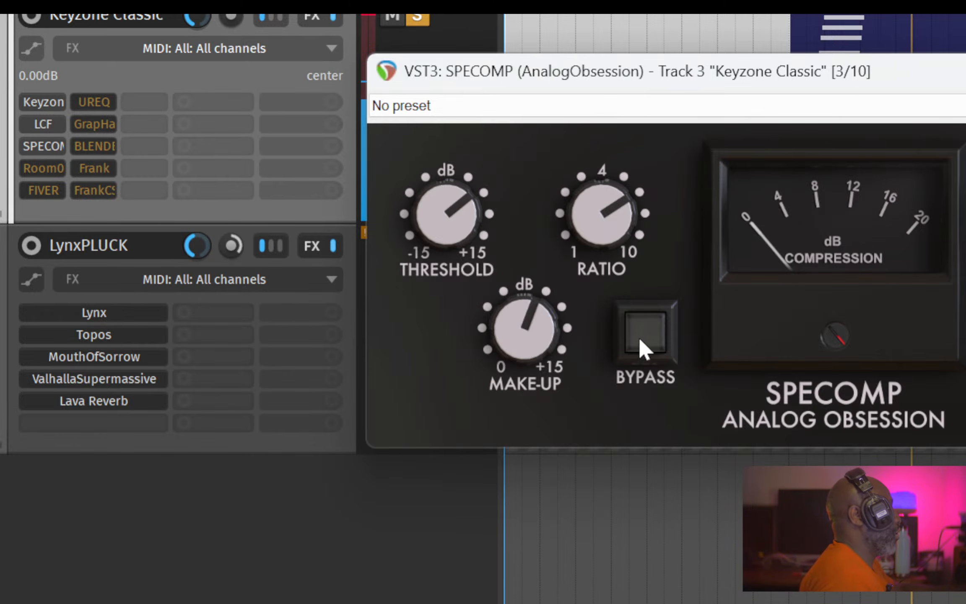
Compare the sound with SPECOMP's own bypass on and off, and try its oversampling option
{"action": "left_click", "coordinate": [666, 334]}
{"action": "left_click", "coordinate": [657, 331]}
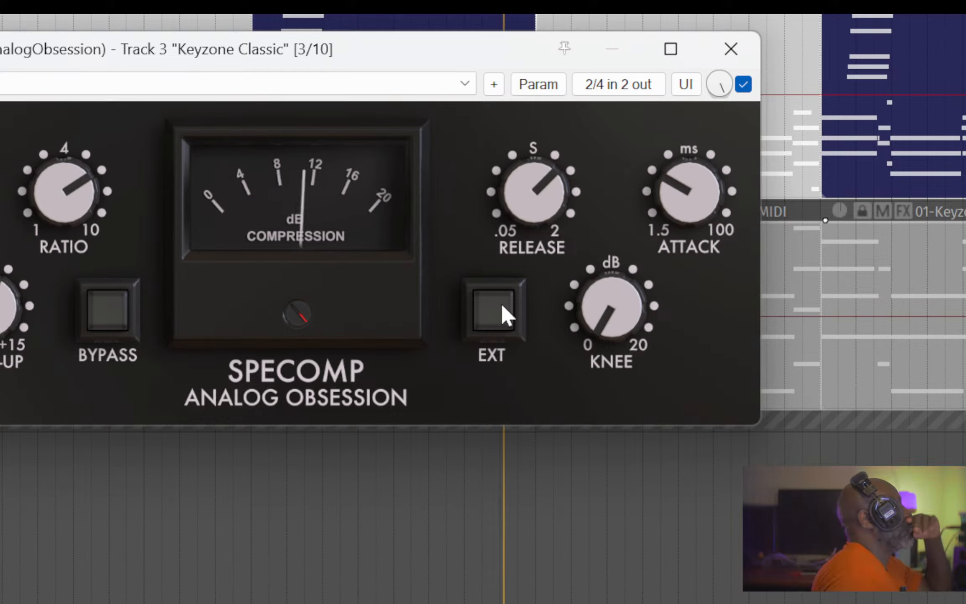
{"action": "left_click", "coordinate": [280, 406]}
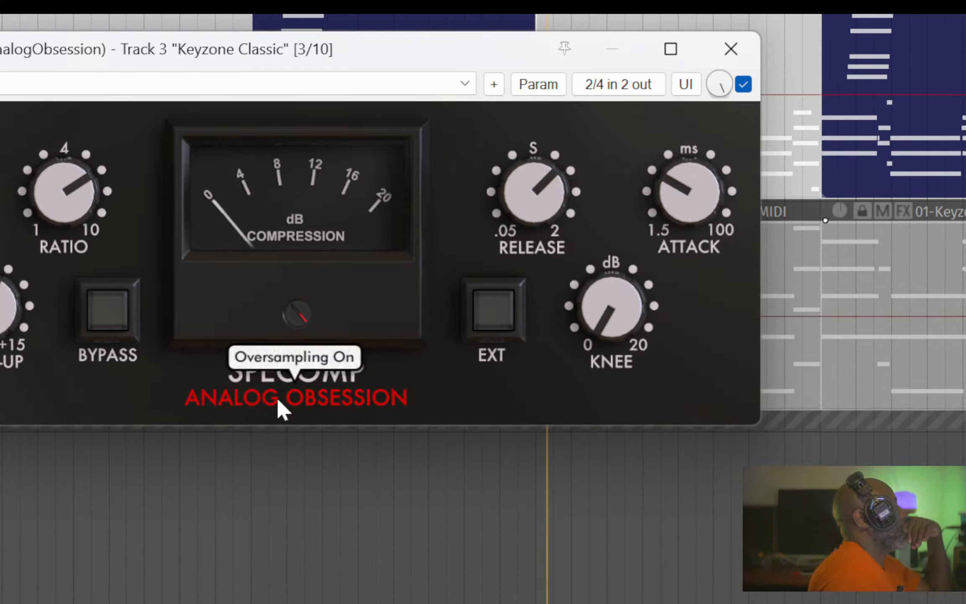
{"action": "left_click", "coordinate": [347, 404]}
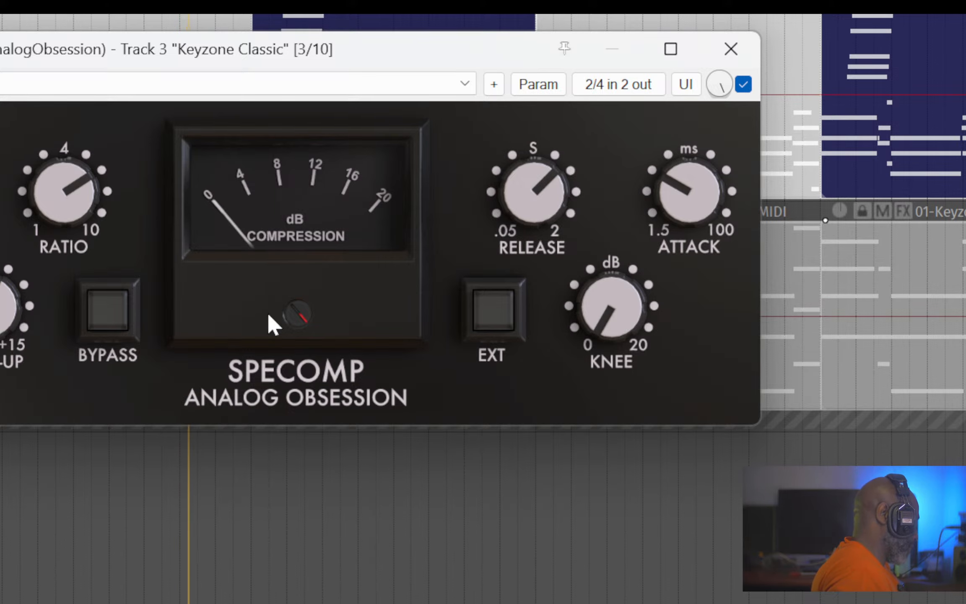
Reposition the SPECOMP window, bypass the compressor and close it
{"action": "left_click_drag", "start_coordinate": [317, 64], "coordinate": [463, 112]}
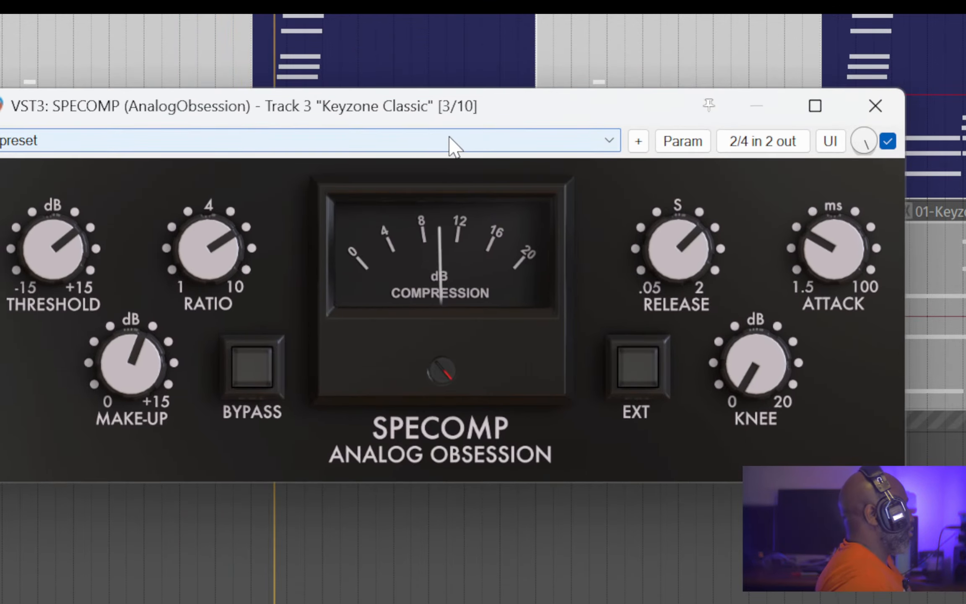
{"action": "left_click_drag", "start_coordinate": [459, 109], "coordinate": [461, 136]}
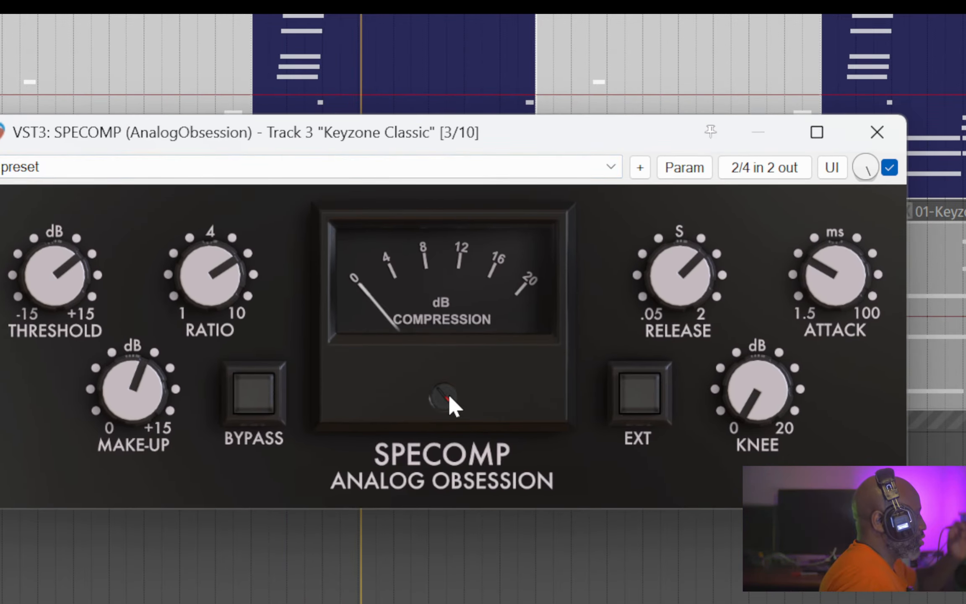
{"action": "mouse_move", "coordinate": [449, 410]}
{"action": "left_mouse_down"}
{"action": "mouse_move", "coordinate": [449, 394]}
{"action": "mouse_move", "coordinate": [449, 445]}
{"action": "mouse_move", "coordinate": [449, 390]}
{"action": "mouse_move", "coordinate": [449, 424]}
{"action": "mouse_move", "coordinate": [446, 399]}
{"action": "left_mouse_up"}
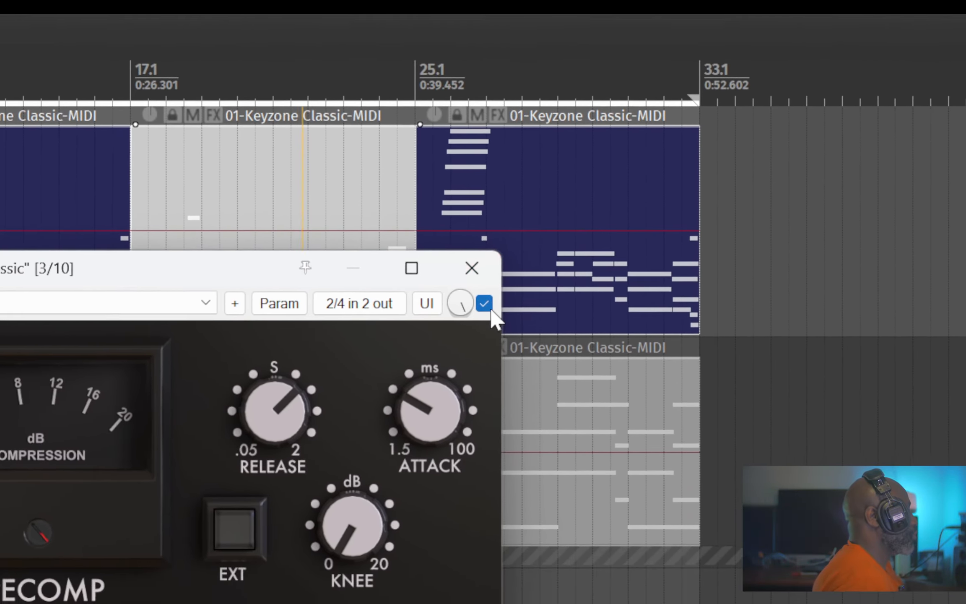
{"action": "left_click", "coordinate": [471, 268]}
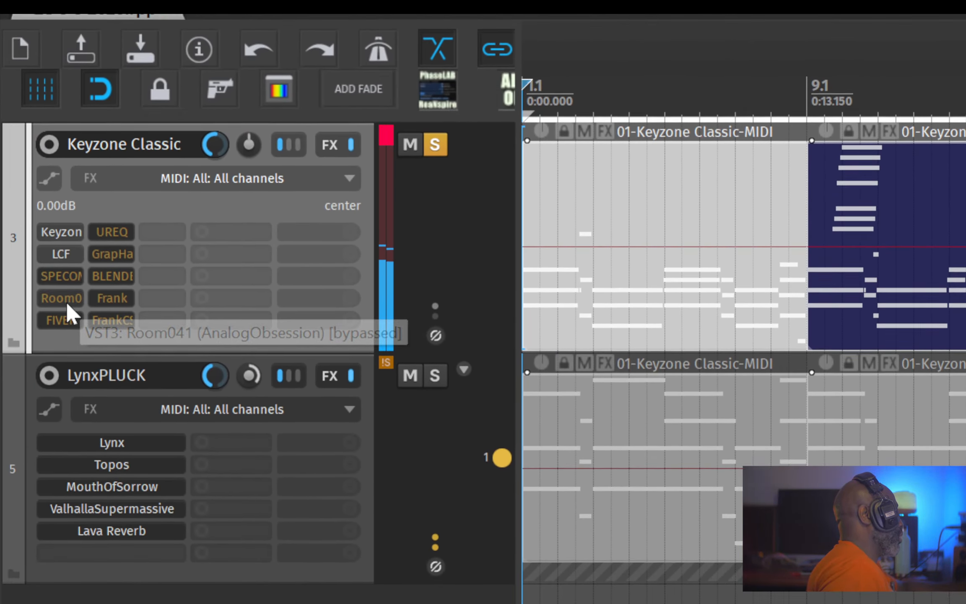
Open and enable the Room041 reverb on the Keyzone Classic track, raising its wet level and decay time
{"action": "left_click", "coordinate": [66, 301]}
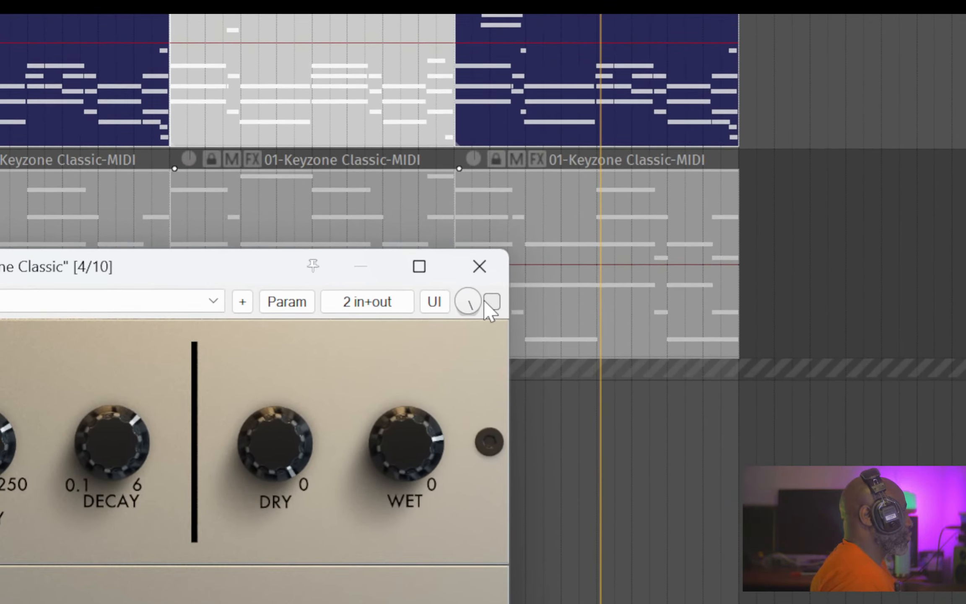
{"action": "left_click", "coordinate": [489, 302]}
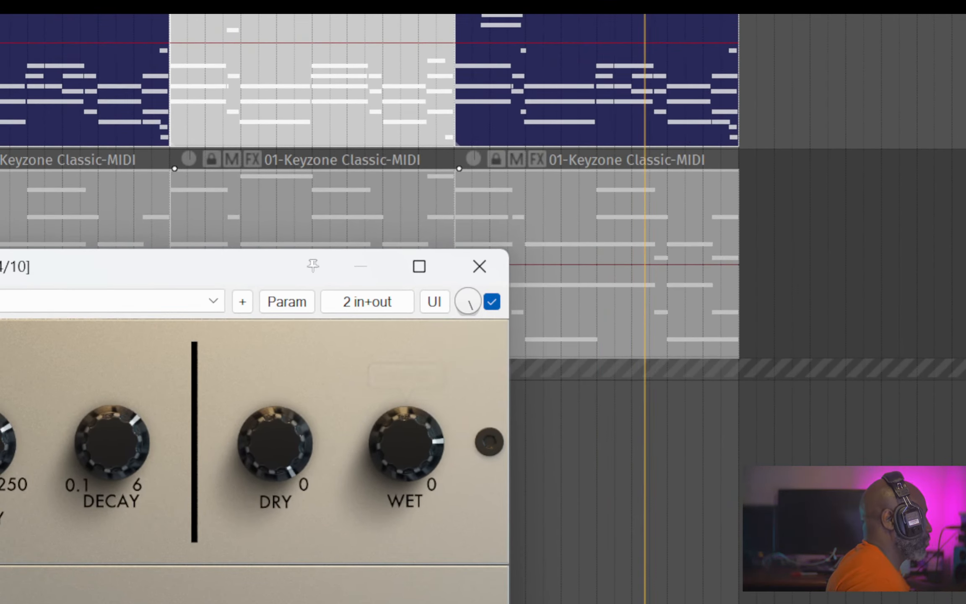
{"action": "left_click_drag", "start_coordinate": [406, 444], "coordinate": [406, 436]}
{"action": "left_click_drag", "start_coordinate": [111, 442], "coordinate": [111, 430]}
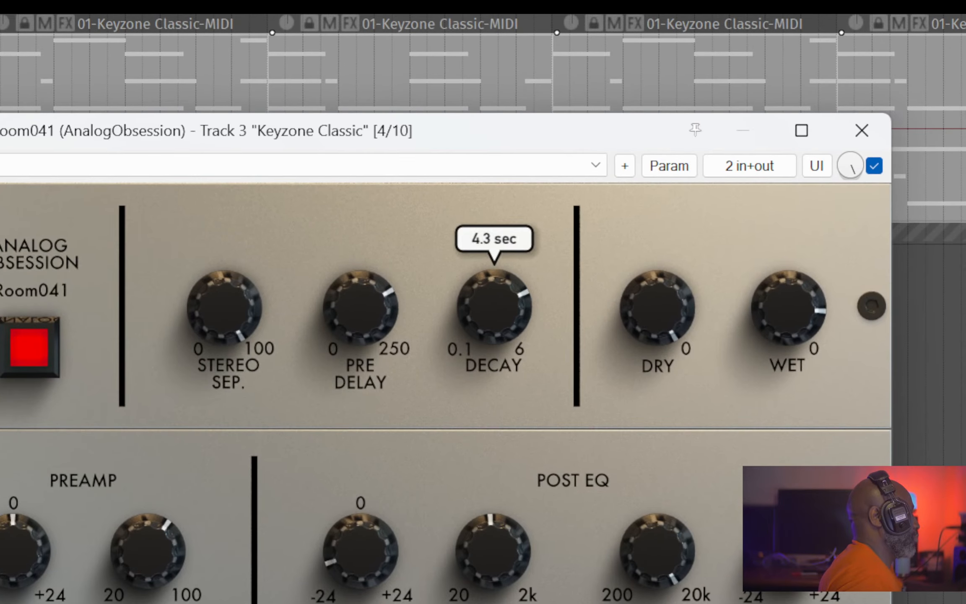
{"action": "left_click_drag", "start_coordinate": [480, 312], "coordinate": [481, 305]}
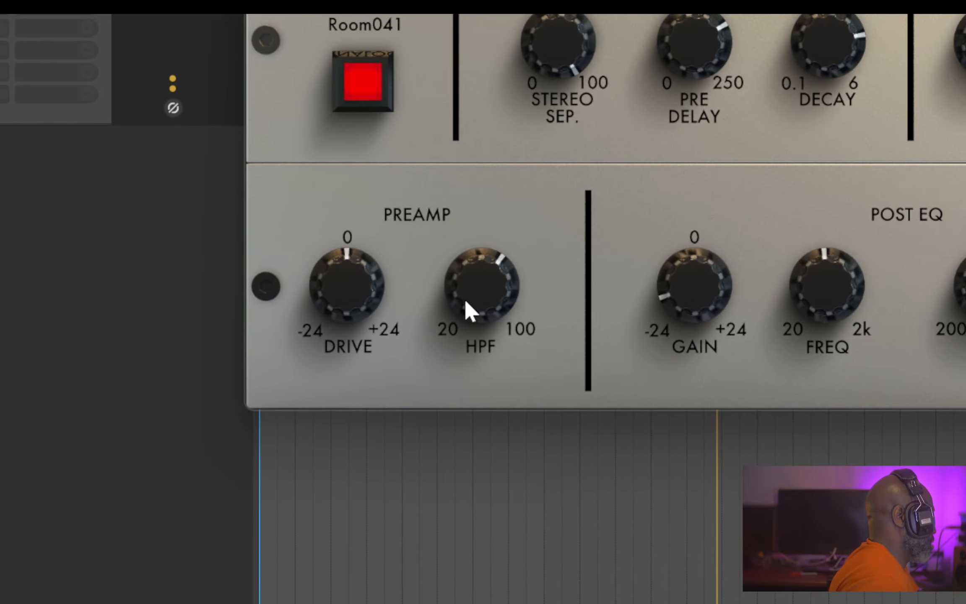
{"action": "left_click_drag", "start_coordinate": [518, 282], "coordinate": [518, 274]}
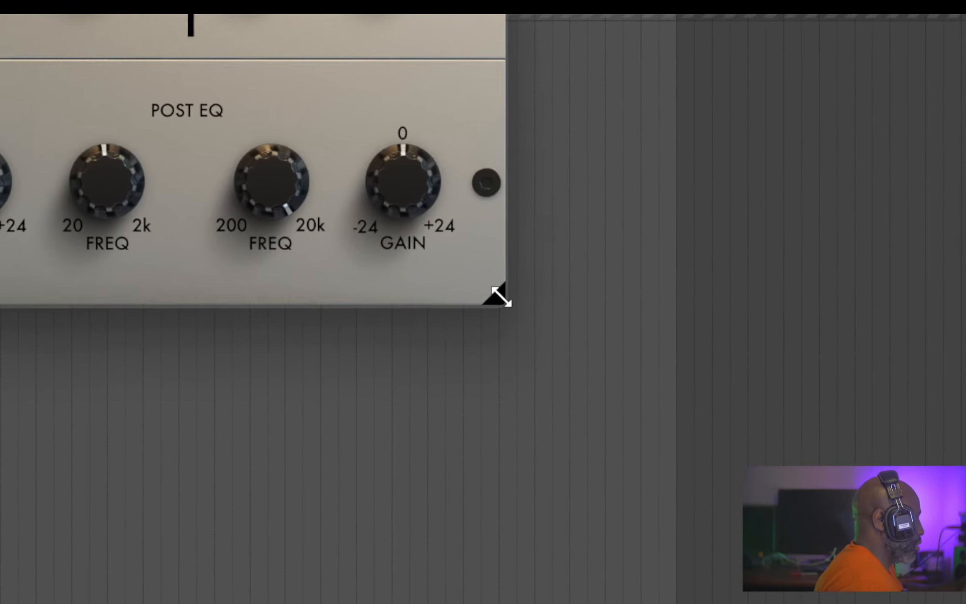
Enlarge the Room041 interface, bypass the reverb and close its window
{"action": "mouse_move", "coordinate": [501, 297]}
{"action": "left_mouse_down"}
{"action": "mouse_move", "coordinate": [820, 438]}
{"action": "mouse_move", "coordinate": [495, 302]}
{"action": "left_mouse_up"}
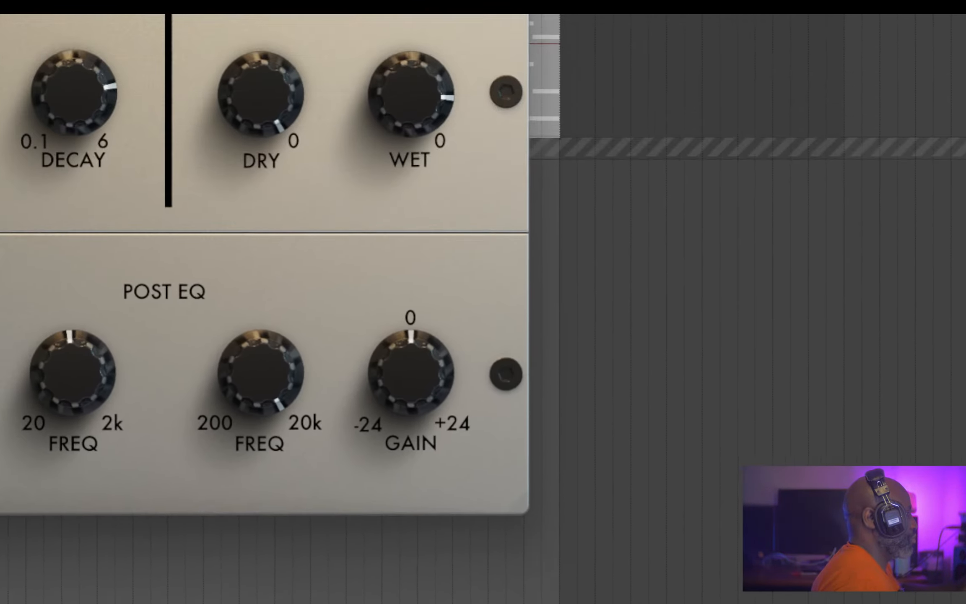
{"action": "left_click", "coordinate": [490, 298]}
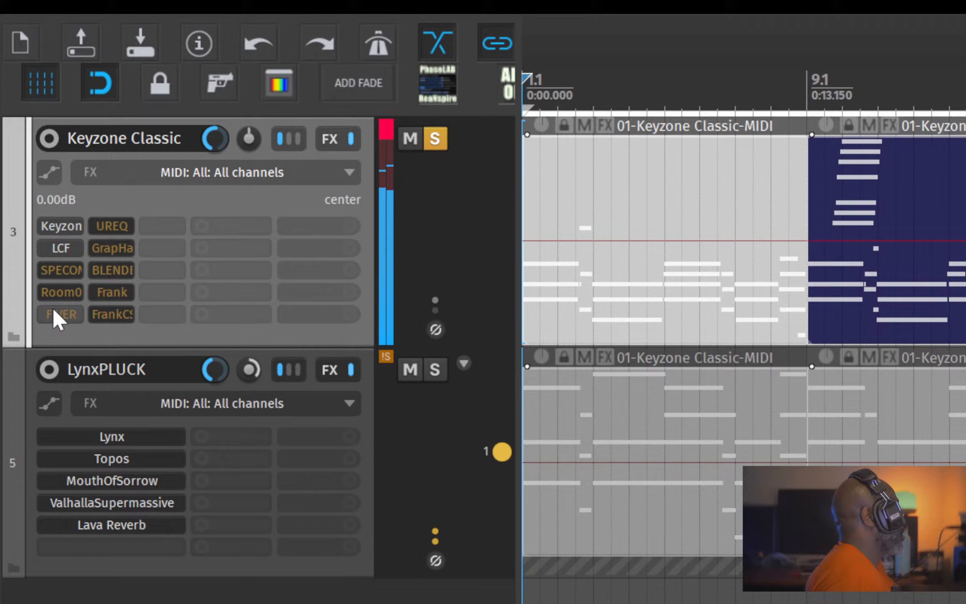
Open the FIVER equalizer on the Keyzone Classic track and reposition its window so the track's playback controls stay visible
{"action": "left_click", "coordinate": [54, 331]}
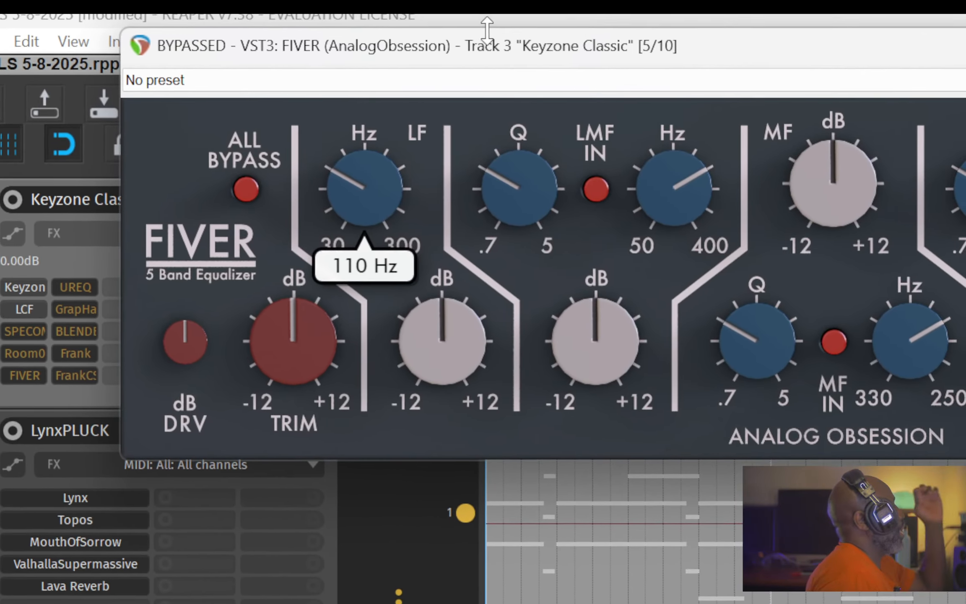
{"action": "left_click_drag", "start_coordinate": [513, 42], "coordinate": [836, 373]}
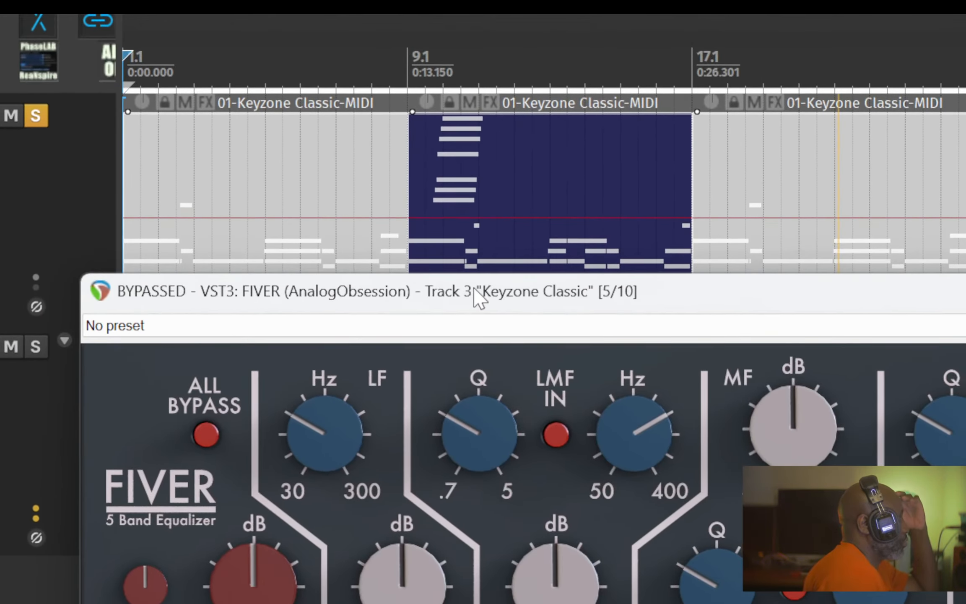
{"action": "left_click_drag", "start_coordinate": [474, 288], "coordinate": [335, 185]}
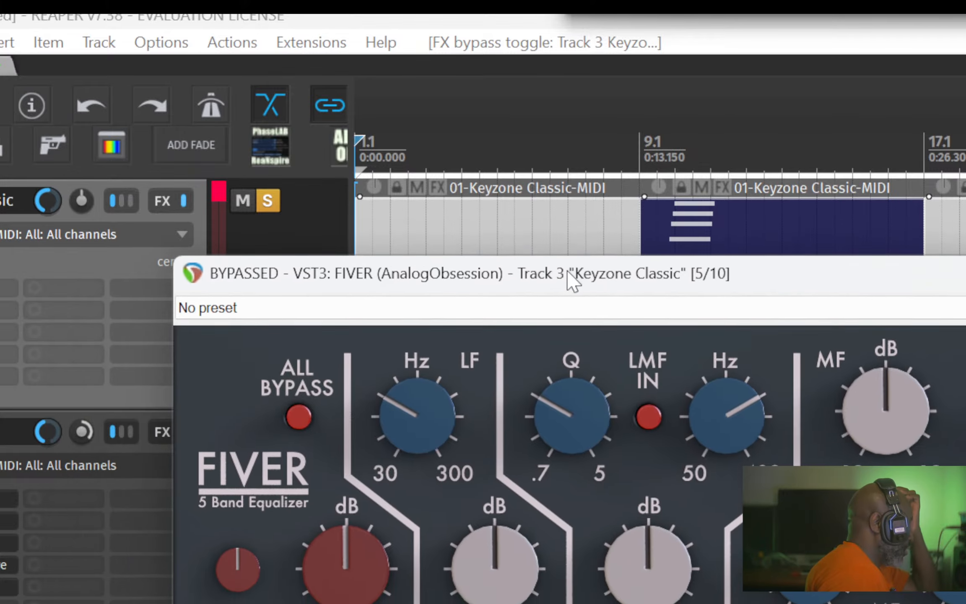
{"action": "left_click_drag", "start_coordinate": [567, 271], "coordinate": [567, 274]}
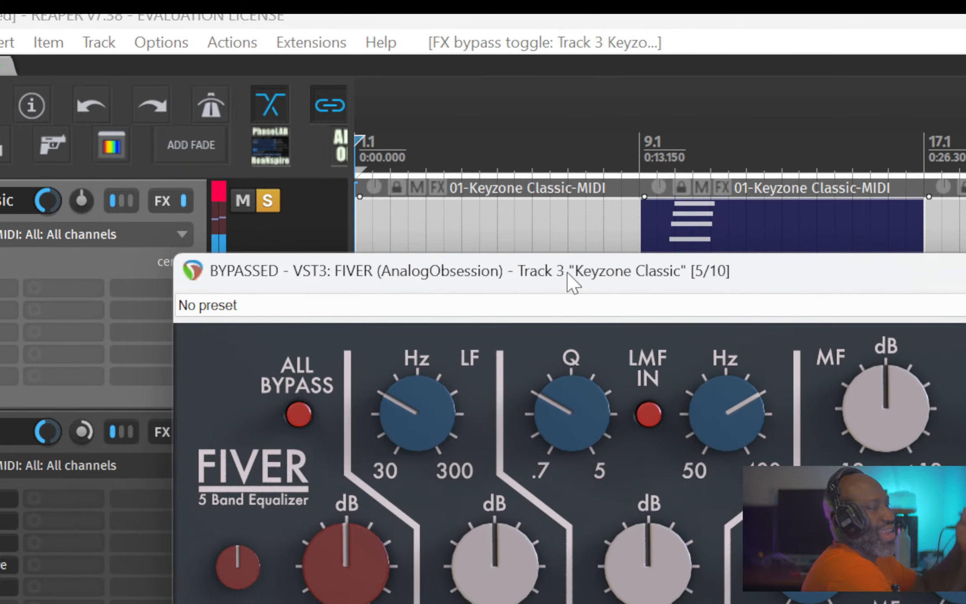
{"action": "left_click_drag", "start_coordinate": [514, 287], "coordinate": [357, 195]}
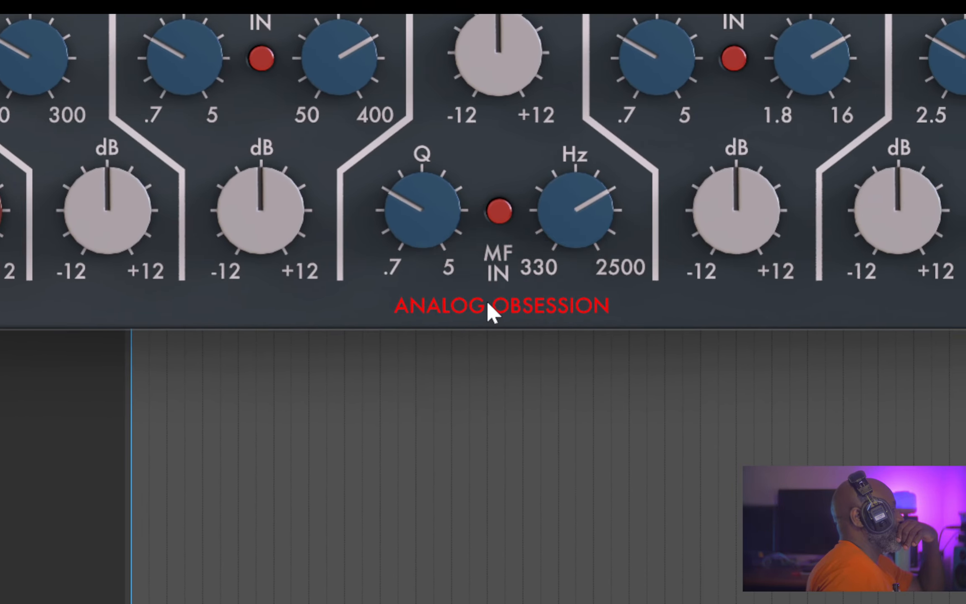
Turn FIVER's oversampling off during playback and close the equalizer
{"action": "key", "text": "space"}
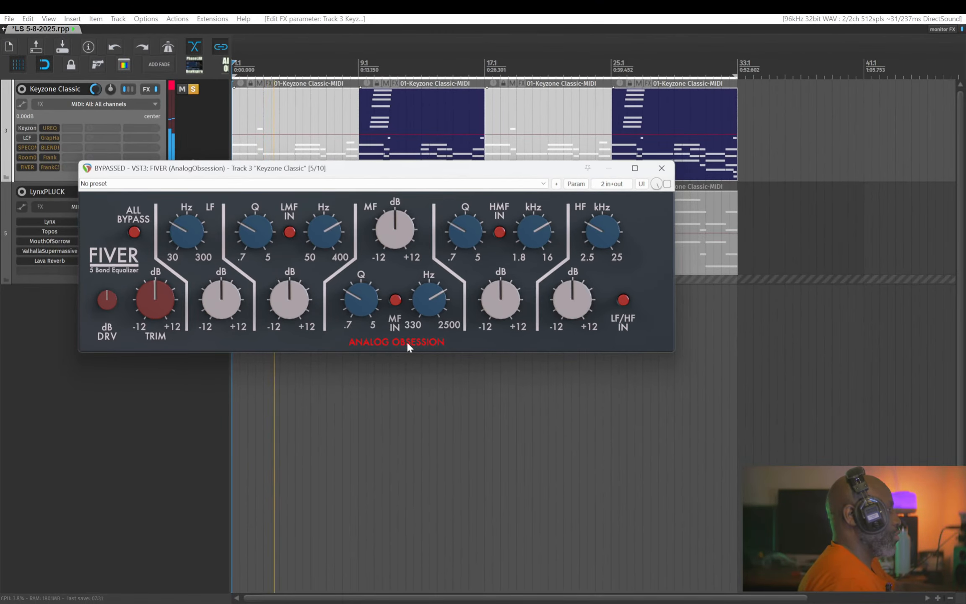
{"action": "left_click", "coordinate": [406, 341]}
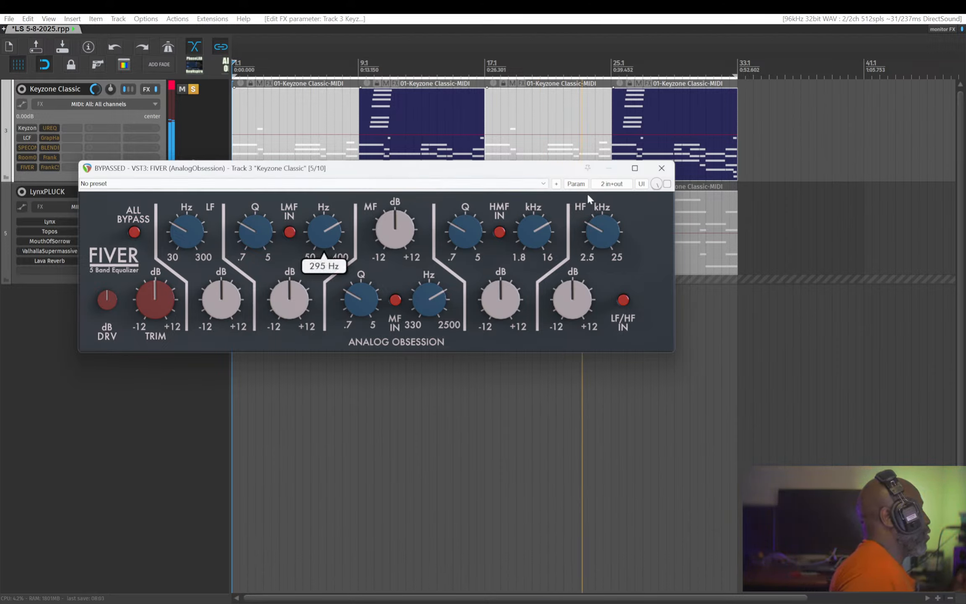
{"action": "left_click", "coordinate": [662, 168]}
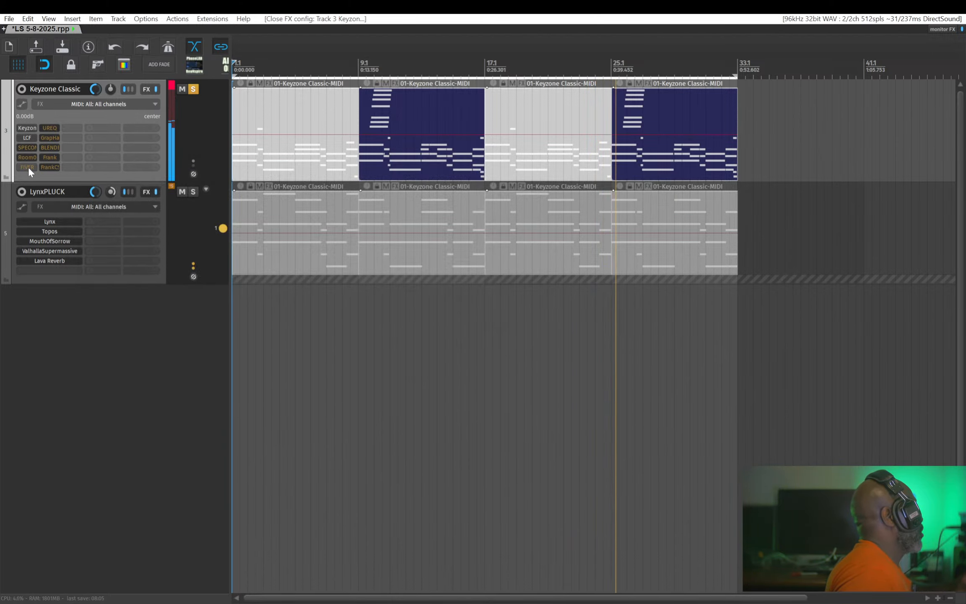
Open and reposition the UREQ equalizer, and try its low band's frequency and gain, resetting the gain to 0.0 dB
{"action": "left_click", "coordinate": [48, 128]}
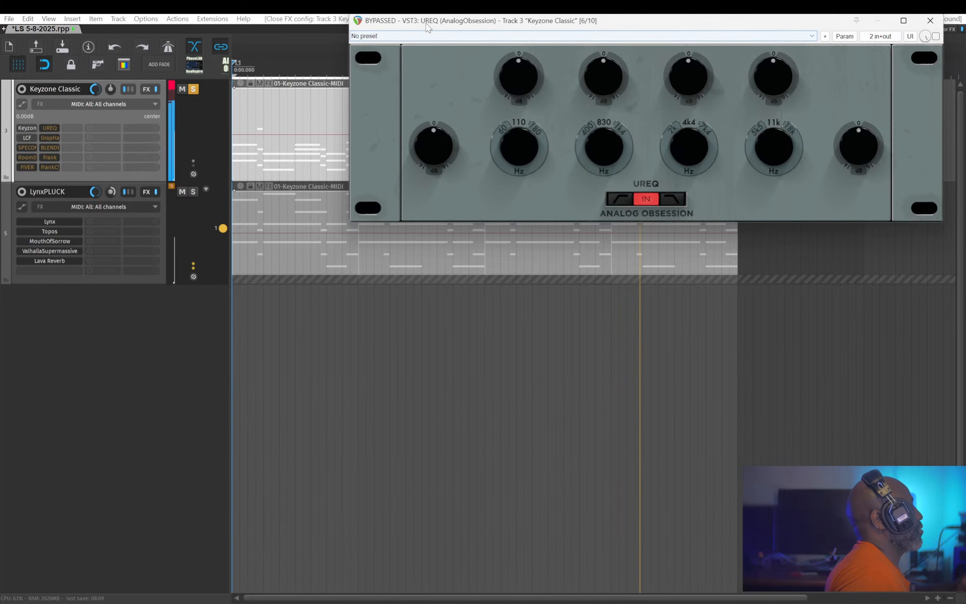
{"action": "left_click_drag", "start_coordinate": [422, 23], "coordinate": [325, 141]}
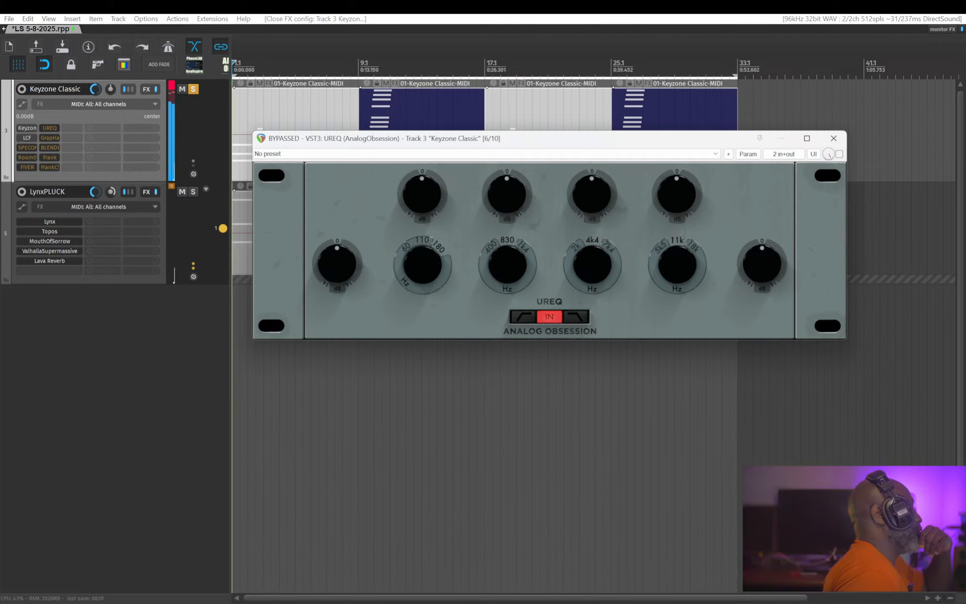
{"action": "left_click", "coordinate": [425, 260]}
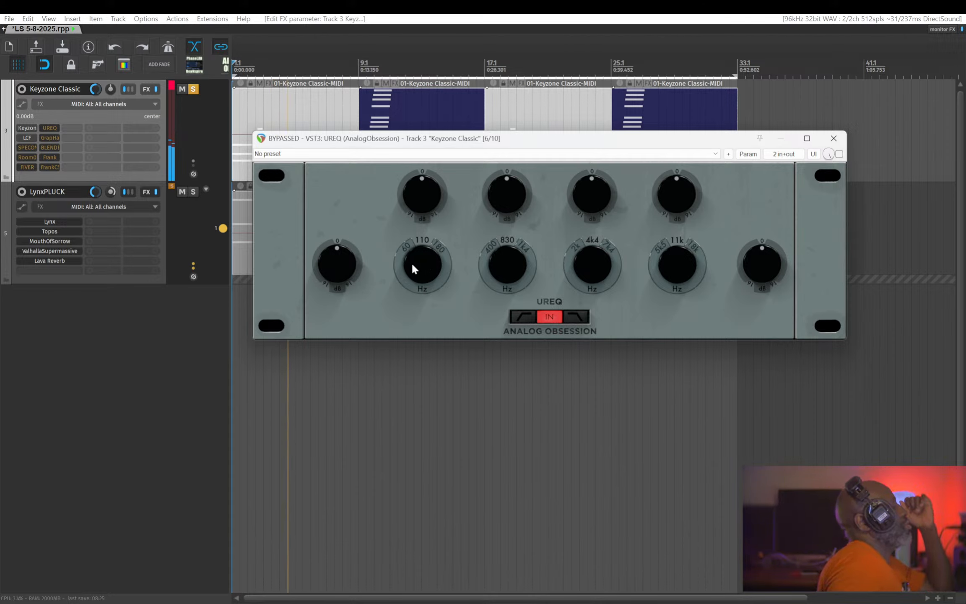
{"action": "mouse_move", "coordinate": [428, 251]}
{"action": "left_mouse_down"}
{"action": "mouse_move", "coordinate": [429, 231]}
{"action": "mouse_move", "coordinate": [428, 246]}
{"action": "left_mouse_up"}
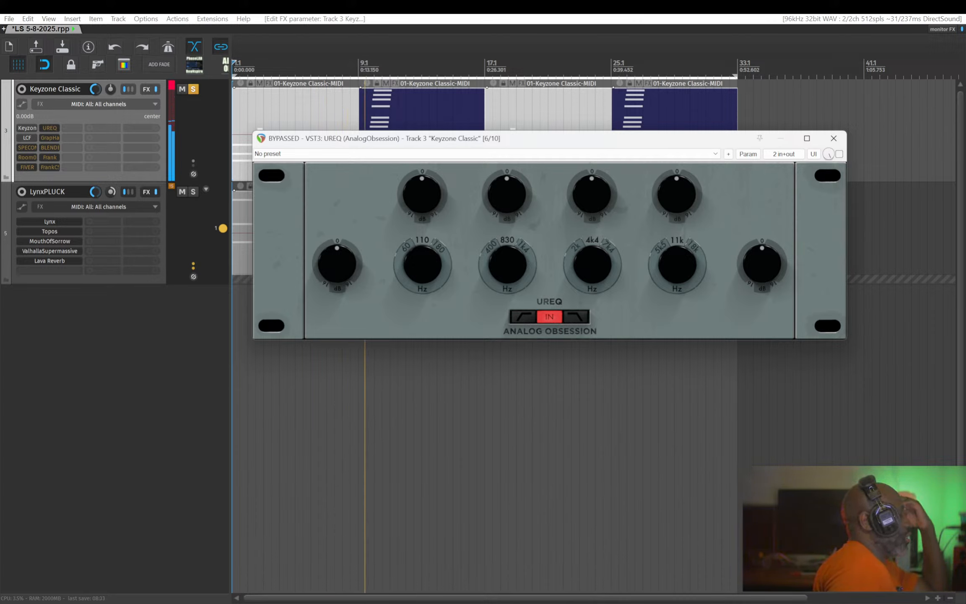
{"action": "mouse_move", "coordinate": [406, 189]}
{"action": "left_mouse_down"}
{"action": "mouse_move", "coordinate": [406, 209]}
{"action": "mouse_move", "coordinate": [418, 175]}
{"action": "left_mouse_up"}
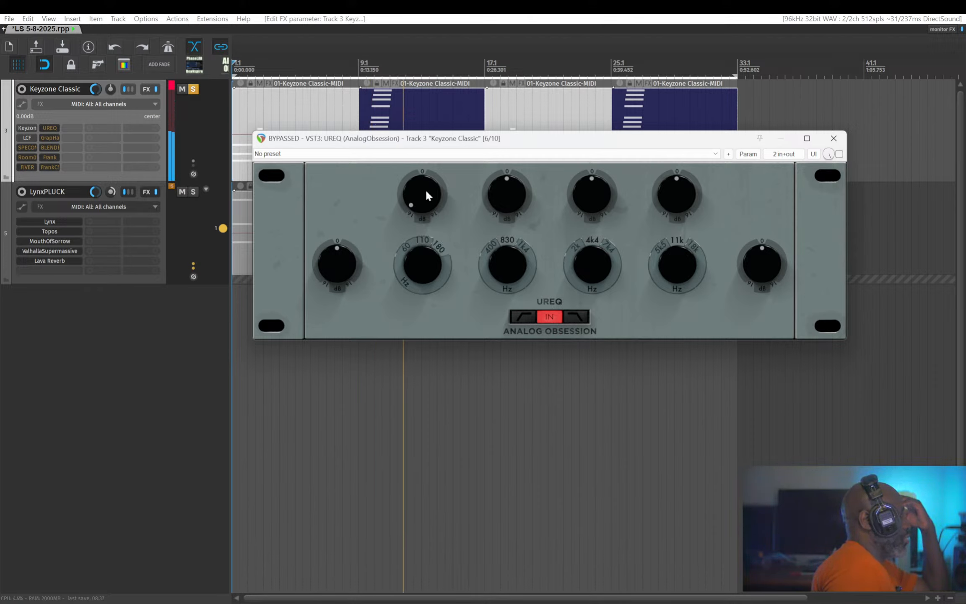
{"action": "double_click", "coordinate": [425, 188]}
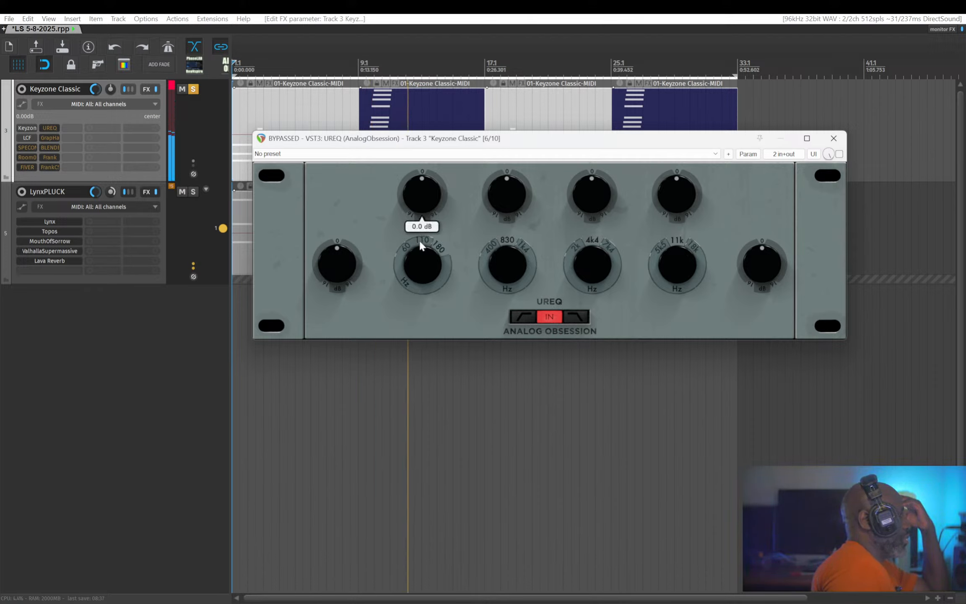
Try UREQ's high-pass and low-pass filters, switching them back off
{"action": "left_click", "coordinate": [524, 315]}
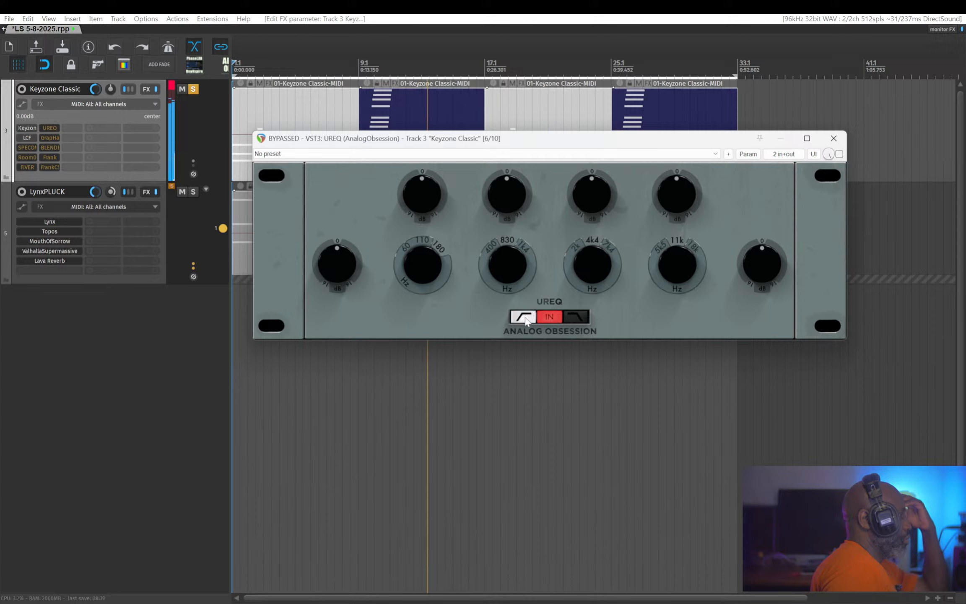
{"action": "left_click", "coordinate": [577, 316]}
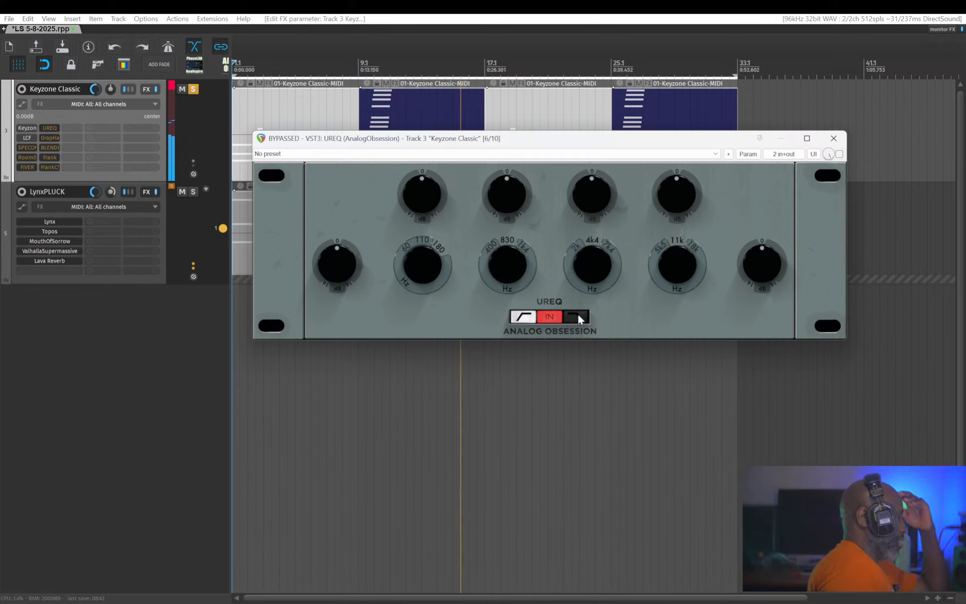
{"action": "left_click", "coordinate": [524, 315]}
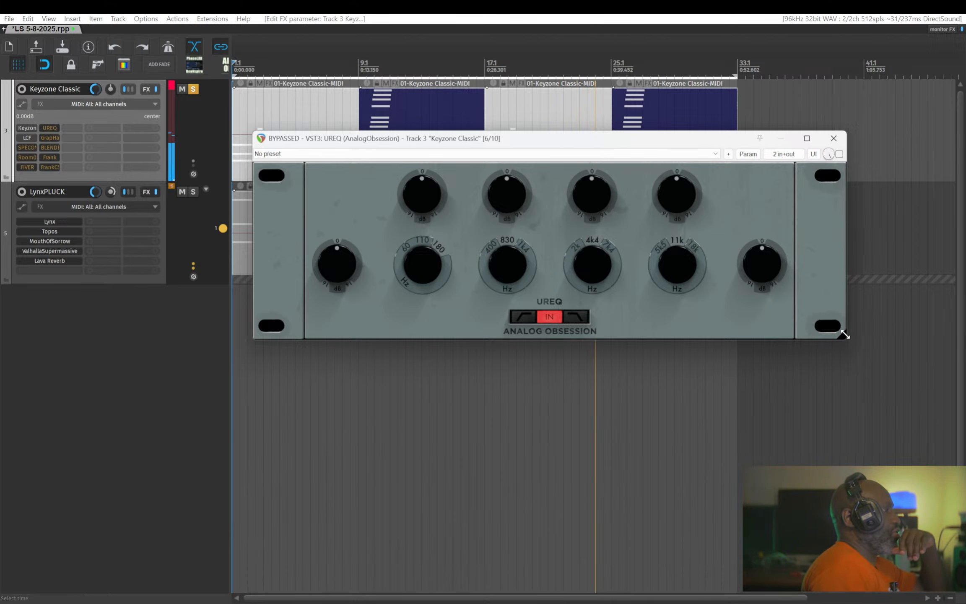
Enlarge the UREQ interface slightly and close its window
{"action": "mouse_move", "coordinate": [844, 334]}
{"action": "left_mouse_down"}
{"action": "mouse_move", "coordinate": [931, 382]}
{"action": "mouse_move", "coordinate": [825, 351]}
{"action": "mouse_move", "coordinate": [847, 345]}
{"action": "left_mouse_up"}
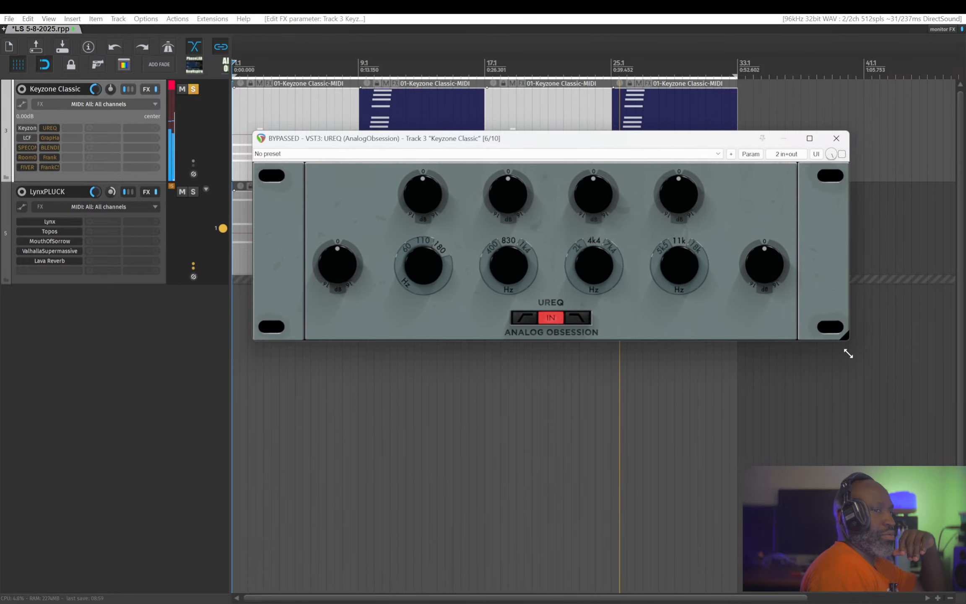
{"action": "left_click", "coordinate": [835, 141]}
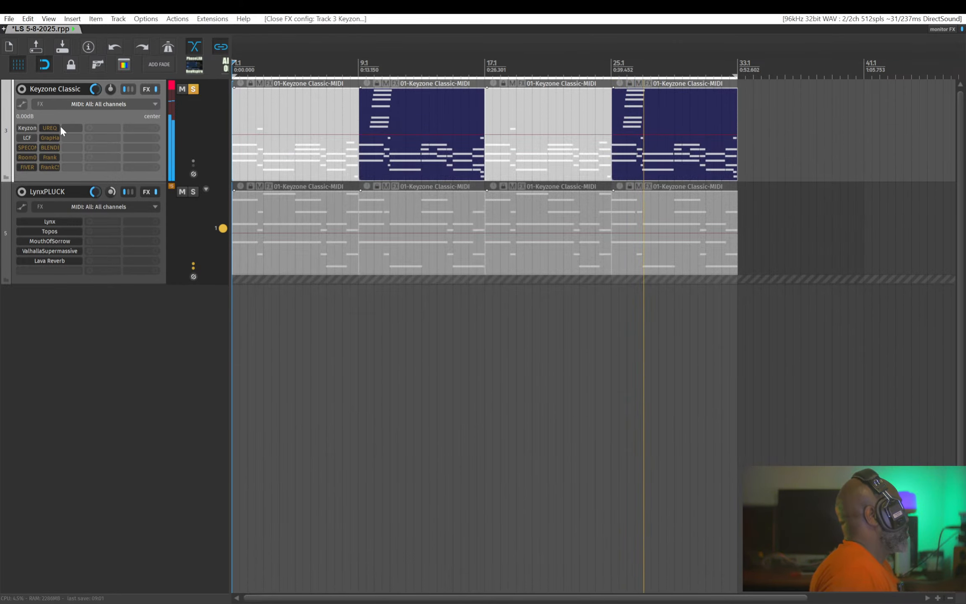
Open and reposition BLENDEQ, turning the first mid band's blend fully to N and the second's fully to A
{"action": "left_click", "coordinate": [50, 148]}
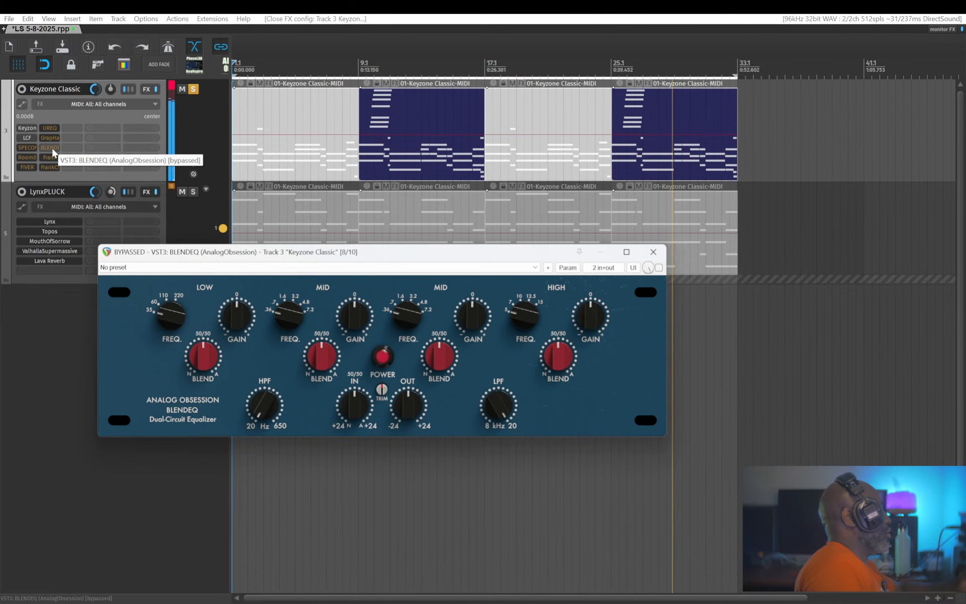
{"action": "left_click_drag", "start_coordinate": [298, 257], "coordinate": [351, 111]}
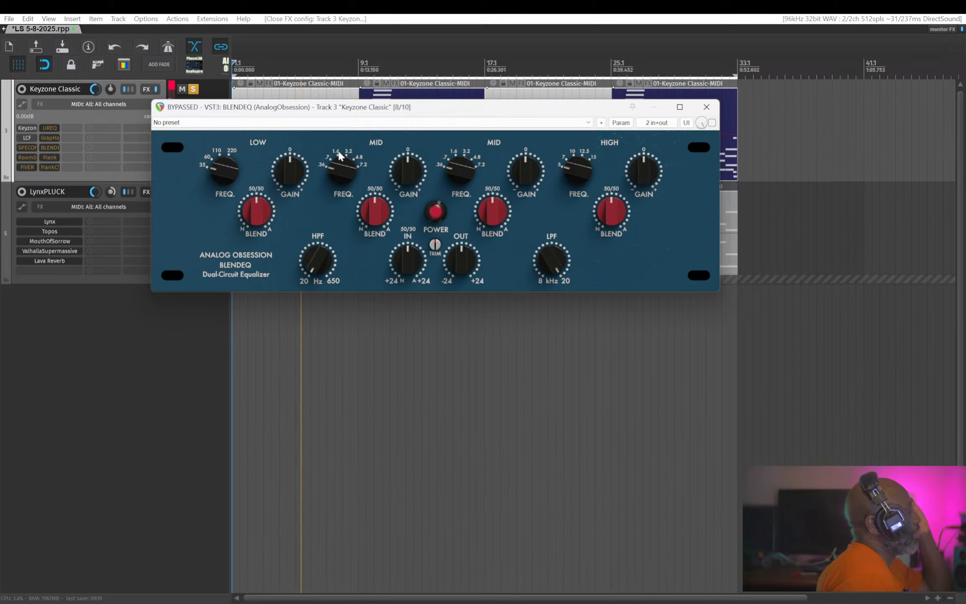
{"action": "mouse_move", "coordinate": [369, 213]}
{"action": "left_mouse_down"}
{"action": "mouse_move", "coordinate": [369, 248]}
{"action": "mouse_move", "coordinate": [370, 183]}
{"action": "mouse_move", "coordinate": [370, 212]}
{"action": "left_mouse_up"}
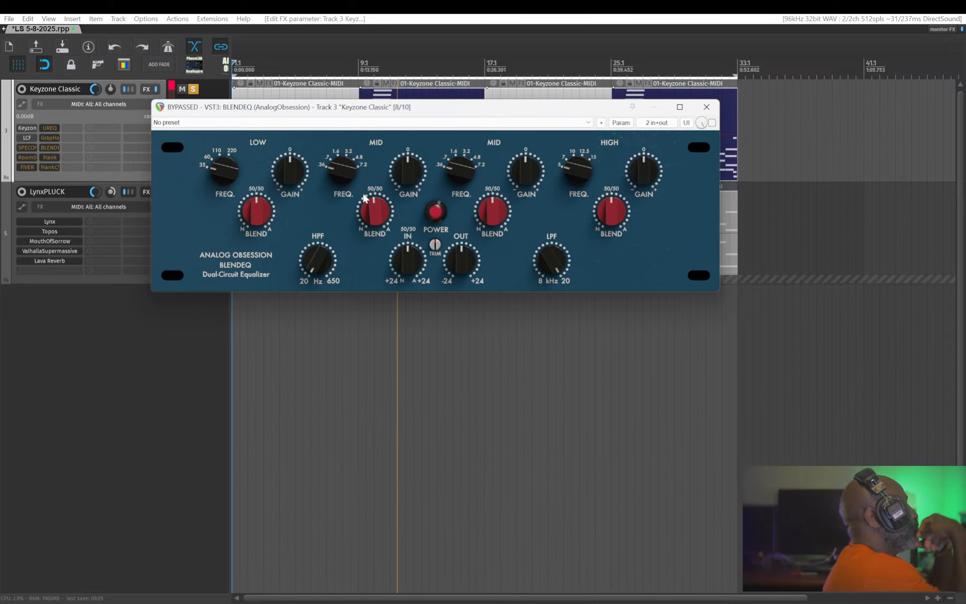
{"action": "left_click_drag", "start_coordinate": [365, 197], "coordinate": [365, 225]}
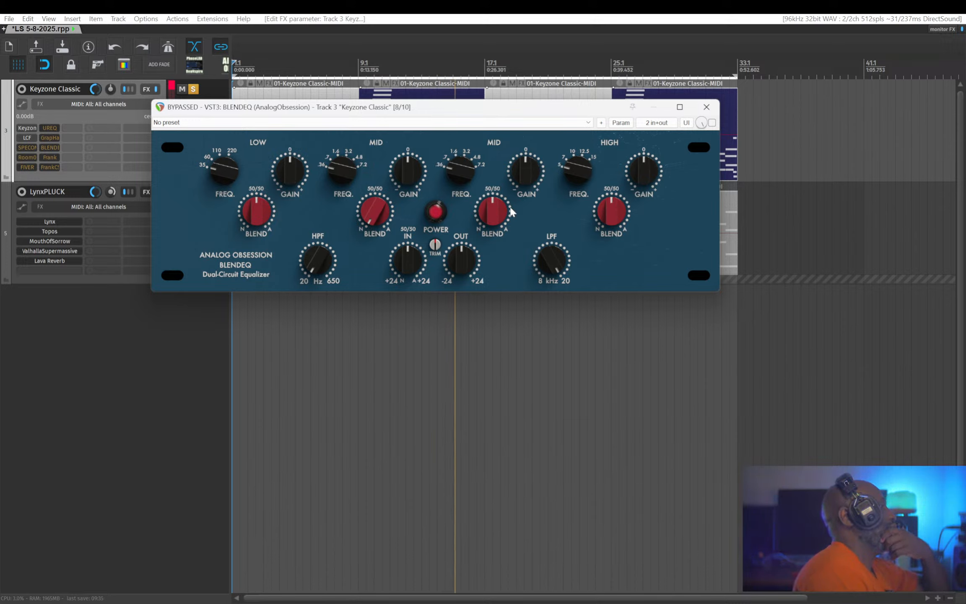
{"action": "left_click_drag", "start_coordinate": [493, 212], "coordinate": [493, 184]}
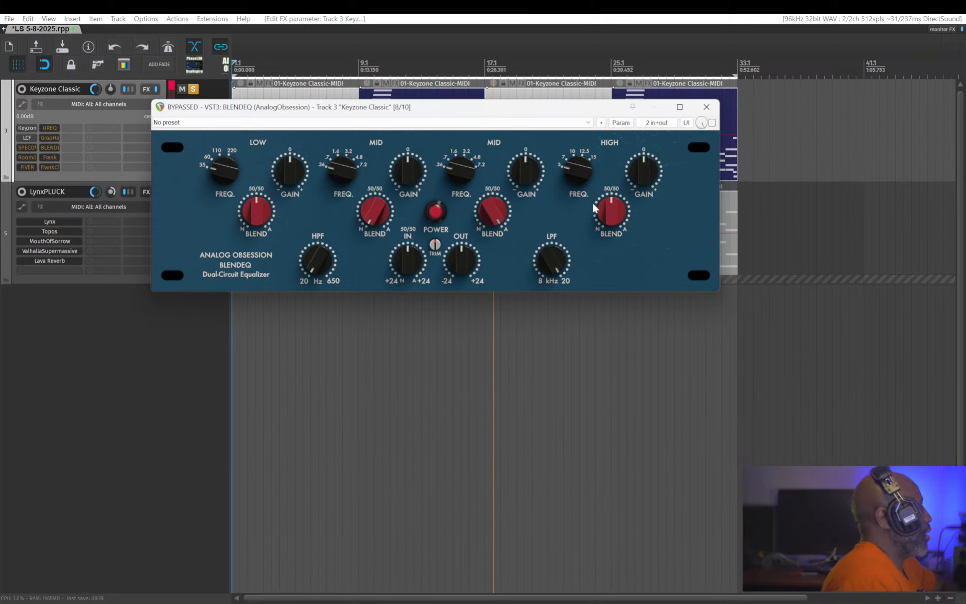
{"action": "left_click_drag", "start_coordinate": [605, 223], "coordinate": [605, 222]}
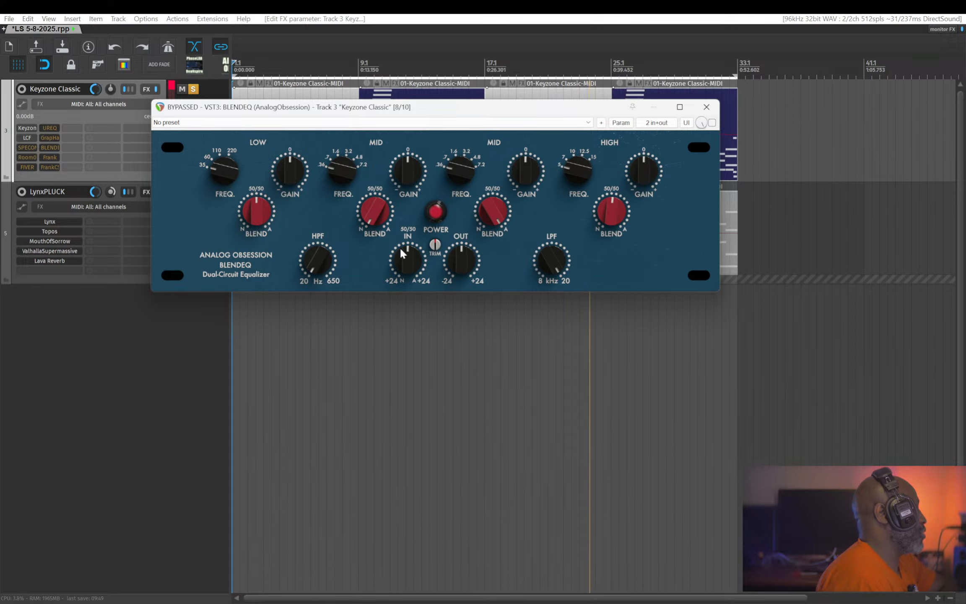
Try BLENDEQ's trim control, reset it to centre, and enlarge the equalizer's interface
{"action": "mouse_move", "coordinate": [435, 245]}
{"action": "left_mouse_down"}
{"action": "mouse_move", "coordinate": [435, 230]}
{"action": "mouse_move", "coordinate": [435, 249]}
{"action": "left_mouse_up"}
{"action": "double_click", "coordinate": [435, 245]}
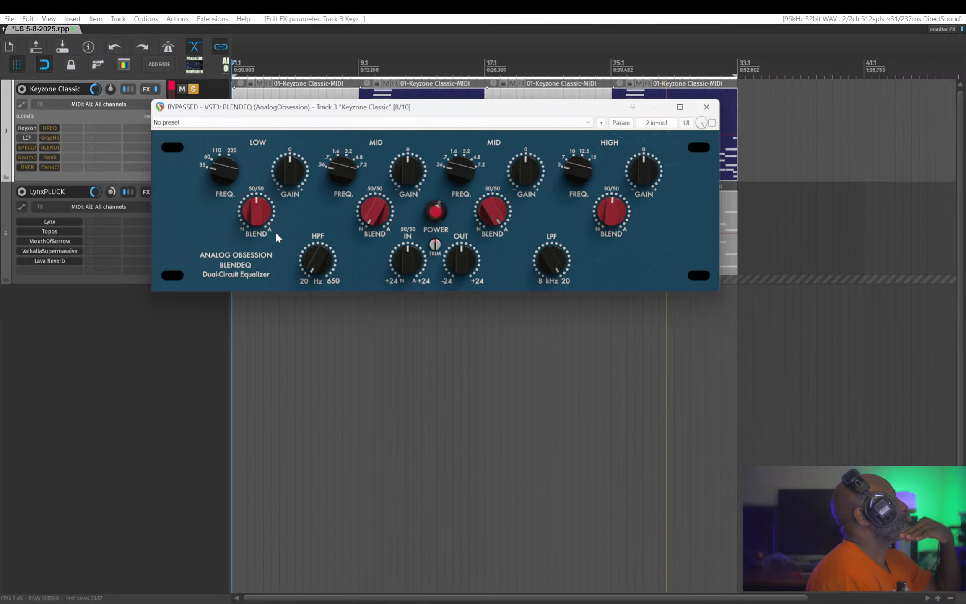
{"action": "left_click_drag", "start_coordinate": [787, 330], "coordinate": [766, 308]}
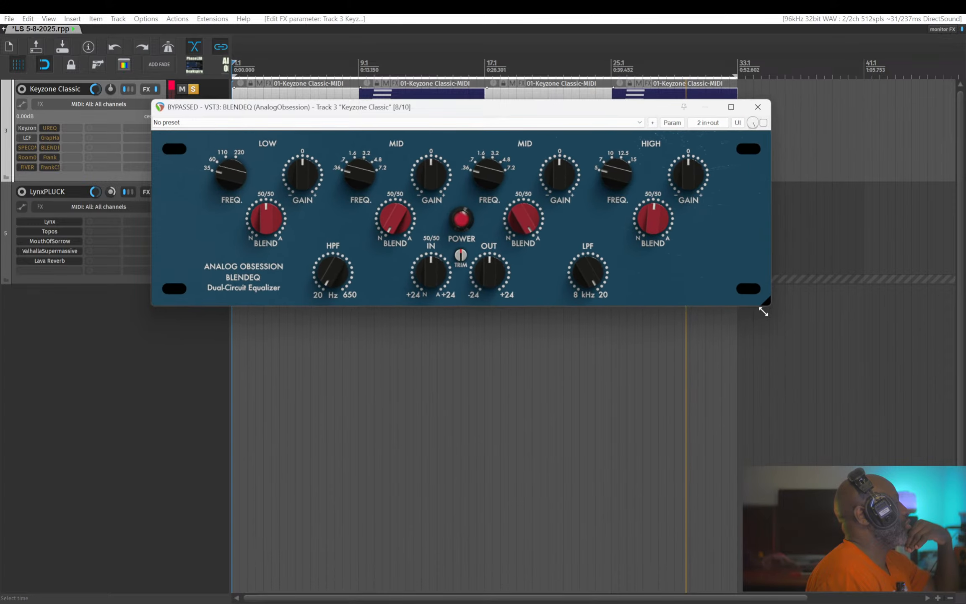
Compare BLENDEQ with oversampling on and off, leave it off and close the equalizer
{"action": "left_click", "coordinate": [249, 264]}
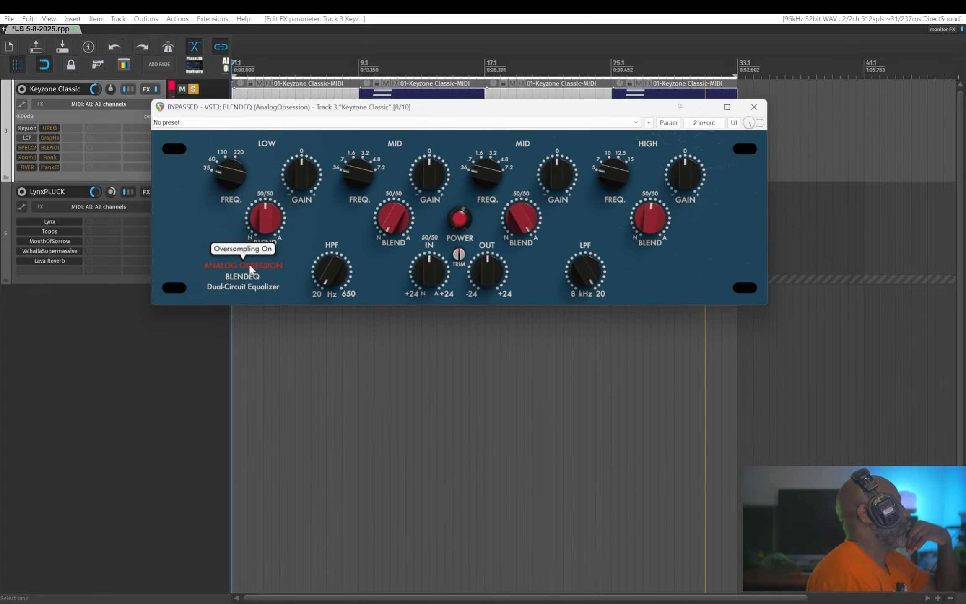
{"action": "left_click", "coordinate": [252, 263]}
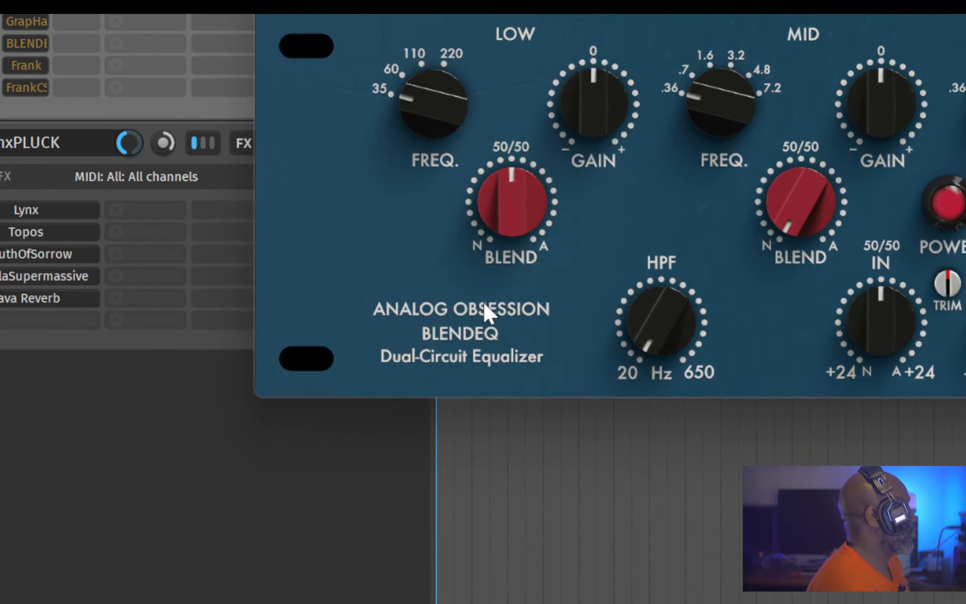
{"action": "left_click", "coordinate": [485, 307]}
{"action": "left_click", "coordinate": [485, 306]}
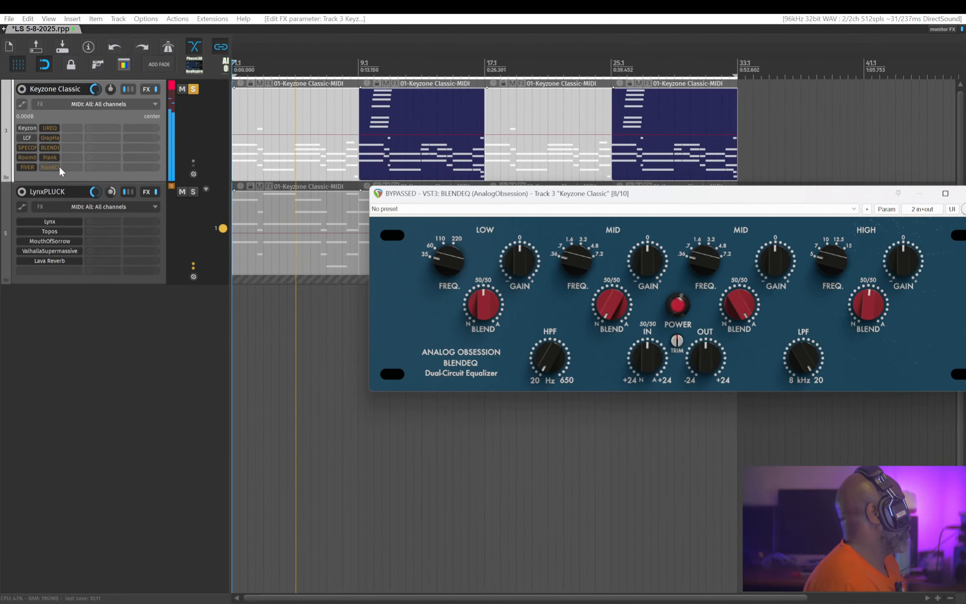
{"action": "left_click", "coordinate": [51, 147]}
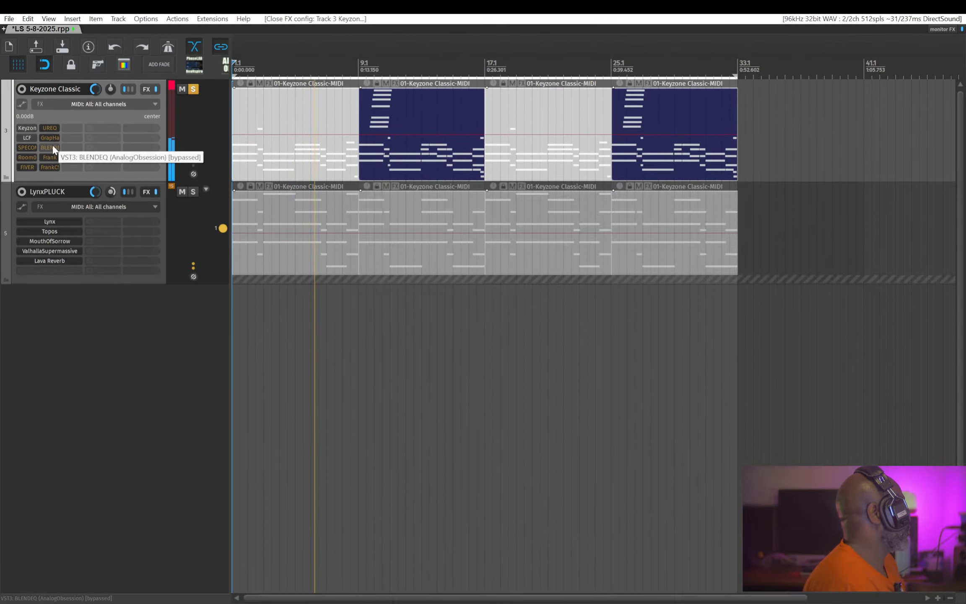
Open and reposition the Frank equalizer, try its I/O switch and output level, and reset the output to 0
{"action": "left_click", "coordinate": [50, 158]}
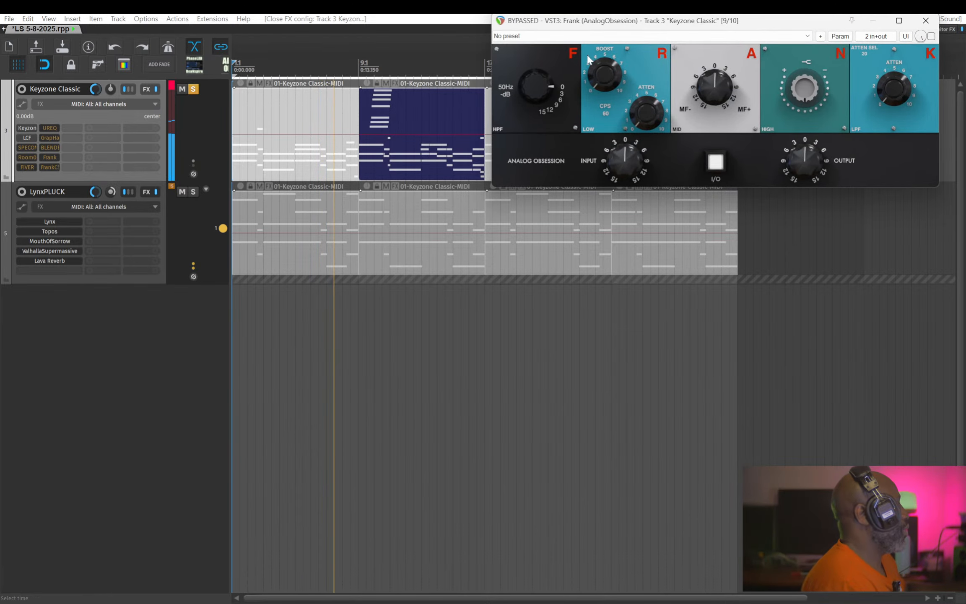
{"action": "left_click_drag", "start_coordinate": [595, 105], "coordinate": [319, 191]}
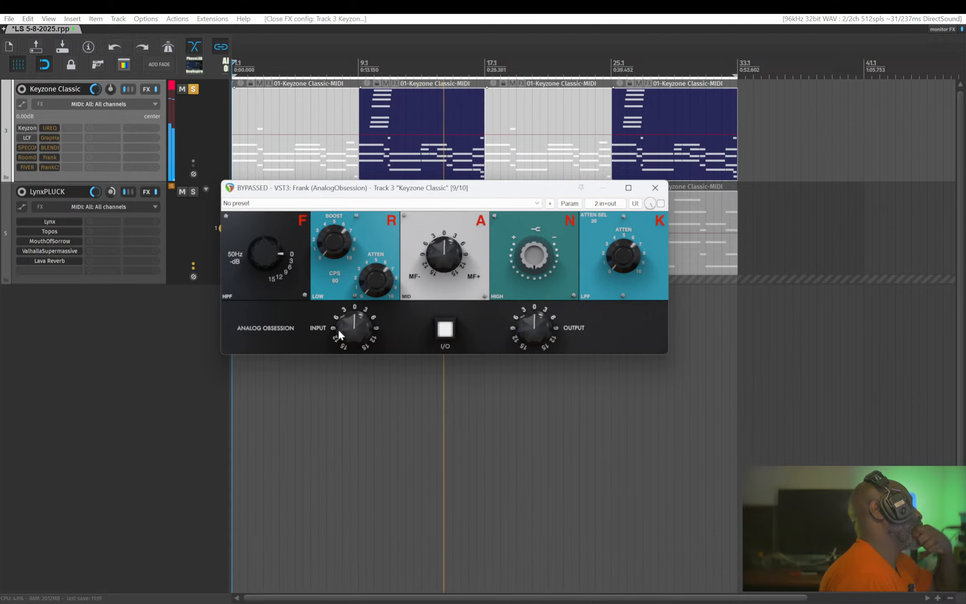
{"action": "left_click", "coordinate": [443, 332]}
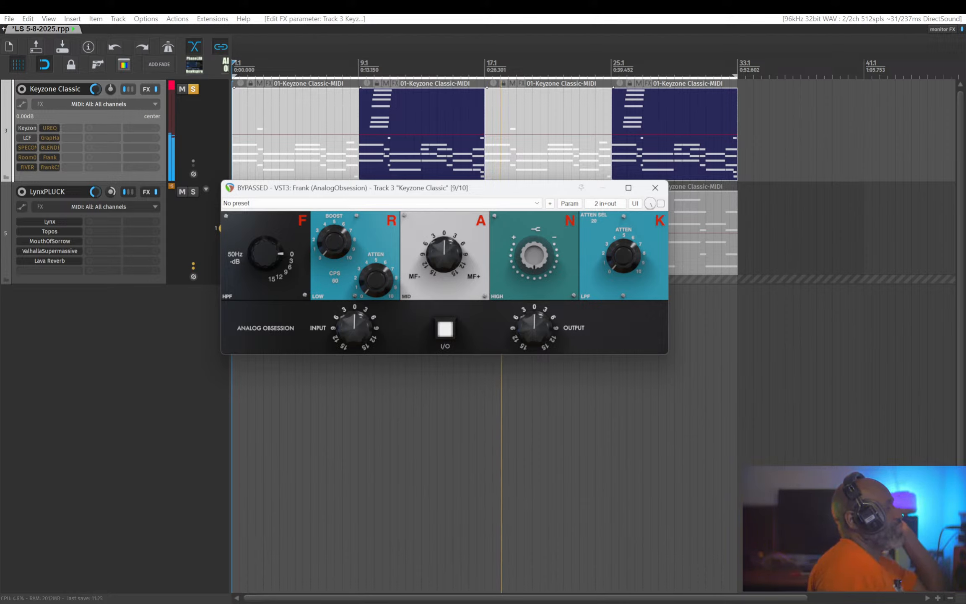
{"action": "left_click_drag", "start_coordinate": [528, 333], "coordinate": [529, 328]}
{"action": "double_click", "coordinate": [529, 327]}
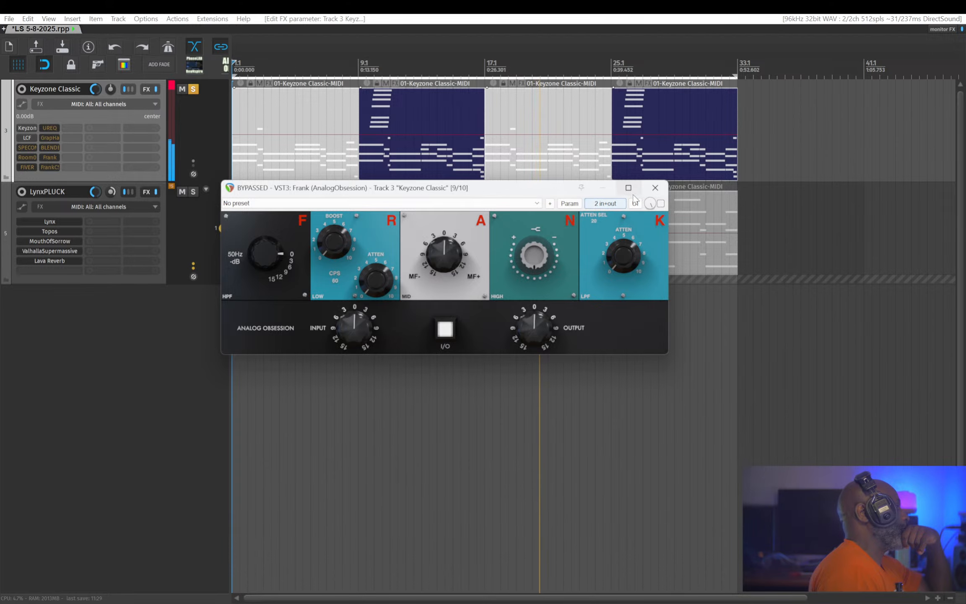
Close the Frank equalizer, then open GrapHack from the Keyzone Classic track and reposition its window over the arrangement
{"action": "left_click", "coordinate": [654, 189]}
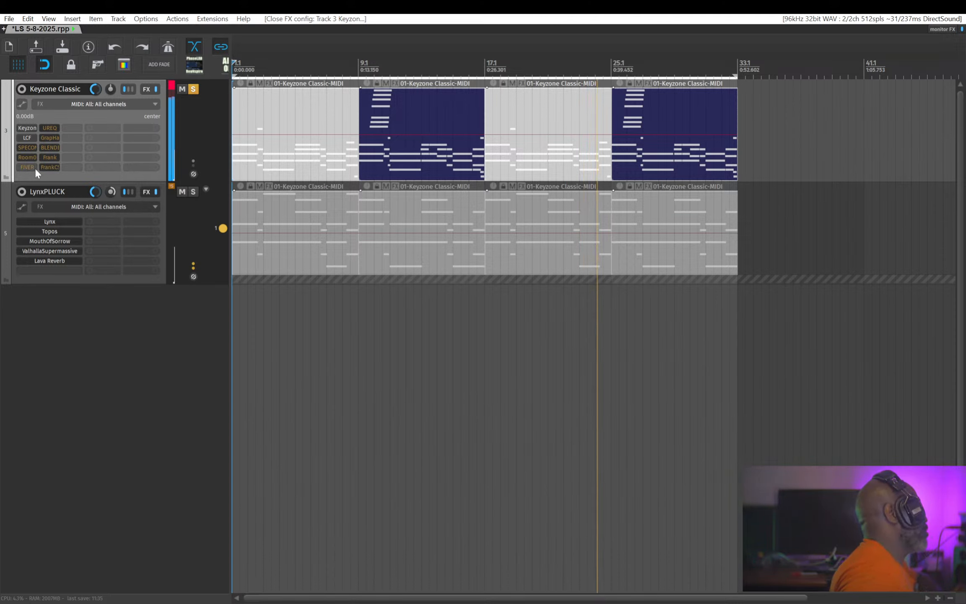
{"action": "left_click", "coordinate": [46, 137]}
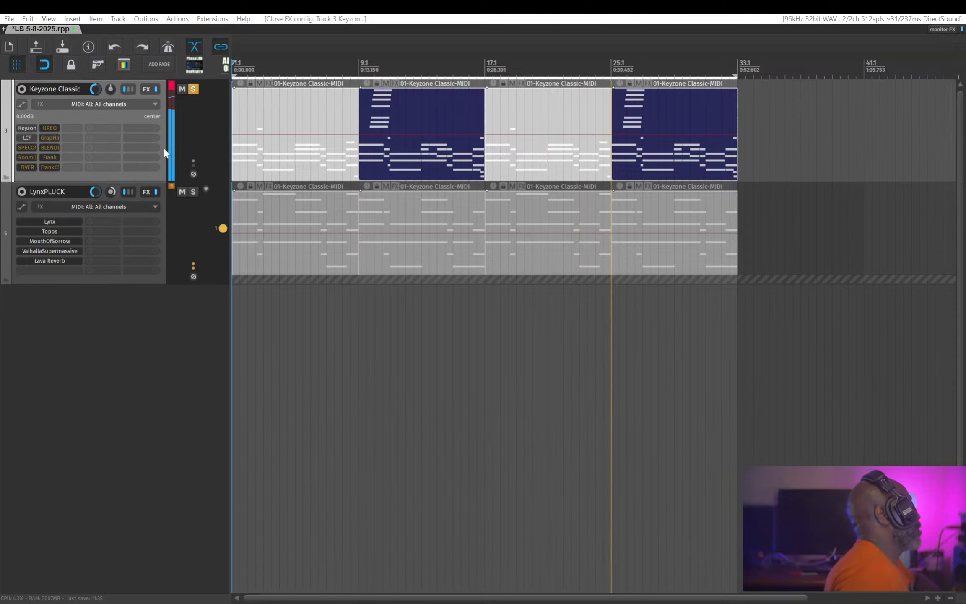
{"action": "left_click_drag", "start_coordinate": [126, 256], "coordinate": [413, 137]}
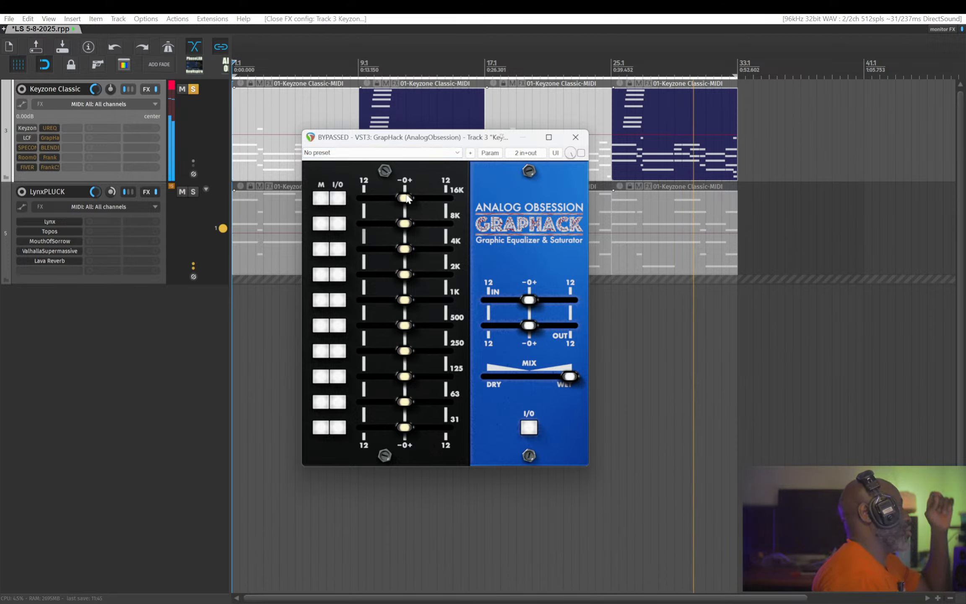
Try the 16K band's slider in GrapHack, compare its equalizer and saturator modes, and raise the band's saturation
{"action": "mouse_move", "coordinate": [405, 198]}
{"action": "left_mouse_down"}
{"action": "mouse_move", "coordinate": [416, 197]}
{"action": "mouse_move", "coordinate": [390, 198]}
{"action": "mouse_move", "coordinate": [402, 197]}
{"action": "left_mouse_up"}
{"action": "left_click", "coordinate": [320, 199]}
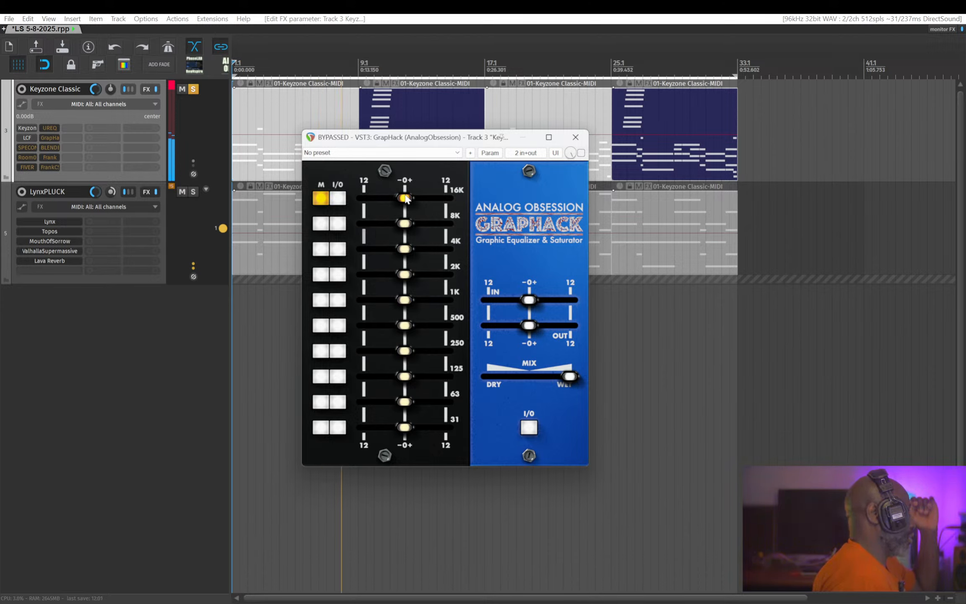
{"action": "left_click_drag", "start_coordinate": [406, 198], "coordinate": [390, 198]}
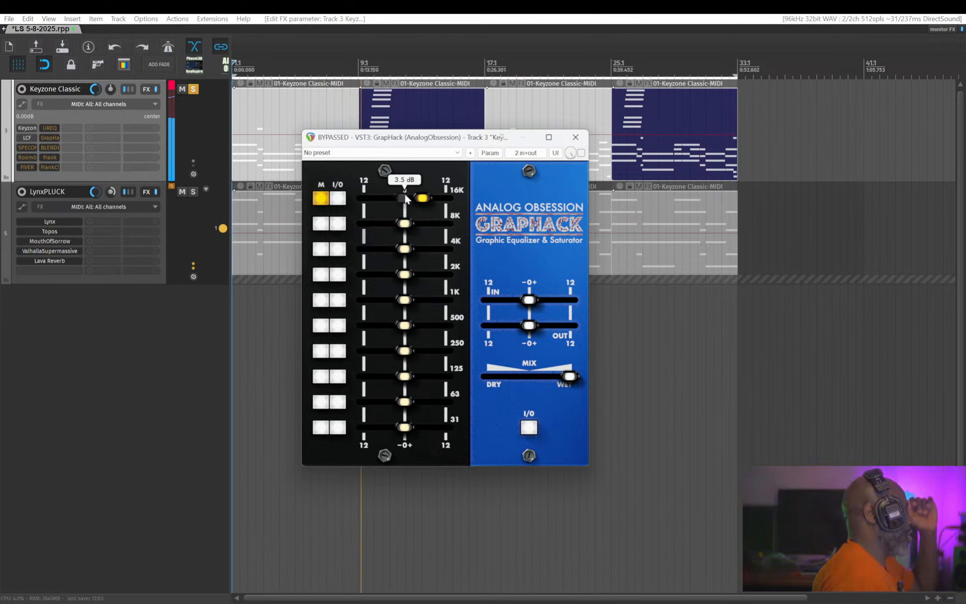
{"action": "left_click", "coordinate": [323, 198]}
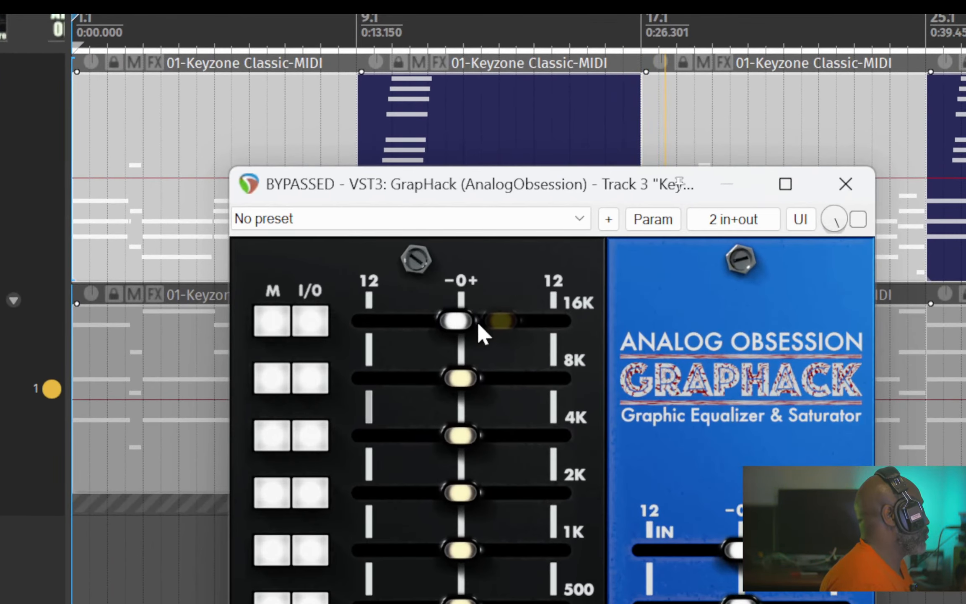
{"action": "left_click", "coordinate": [279, 325]}
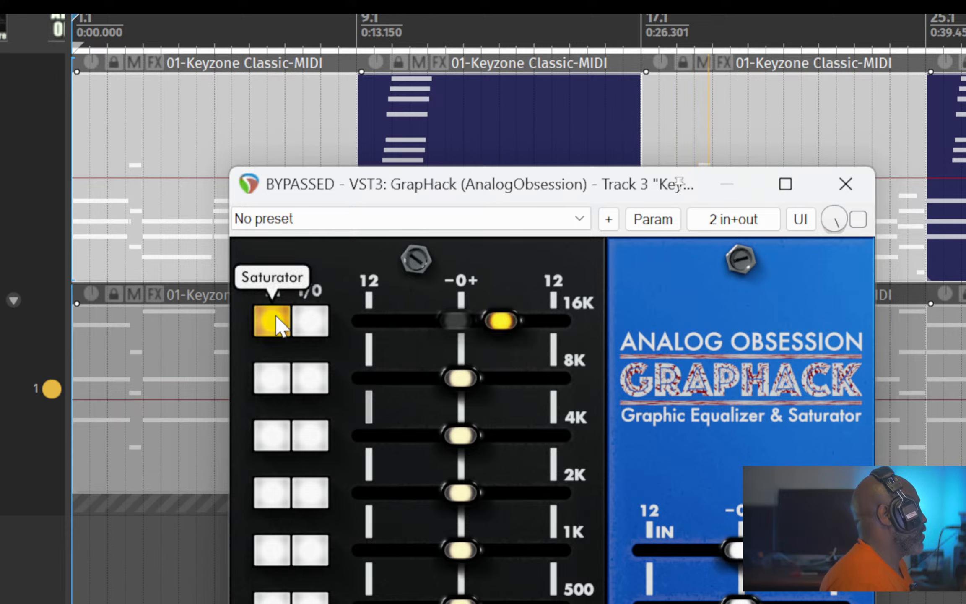
{"action": "mouse_move", "coordinate": [509, 327]}
{"action": "left_mouse_down"}
{"action": "mouse_move", "coordinate": [454, 323]}
{"action": "mouse_move", "coordinate": [518, 323]}
{"action": "mouse_move", "coordinate": [502, 322]}
{"action": "mouse_move", "coordinate": [508, 330]}
{"action": "left_mouse_up"}
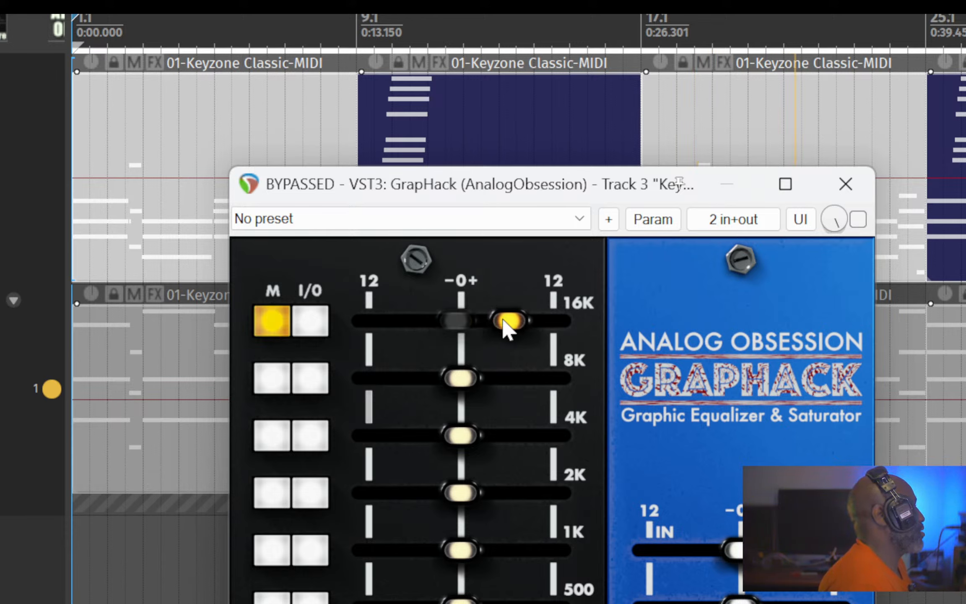
Re-centre the 16K band's equalizer gain at 0, return the band to saturator mode and reduce its saturation
{"action": "left_click", "coordinate": [270, 325]}
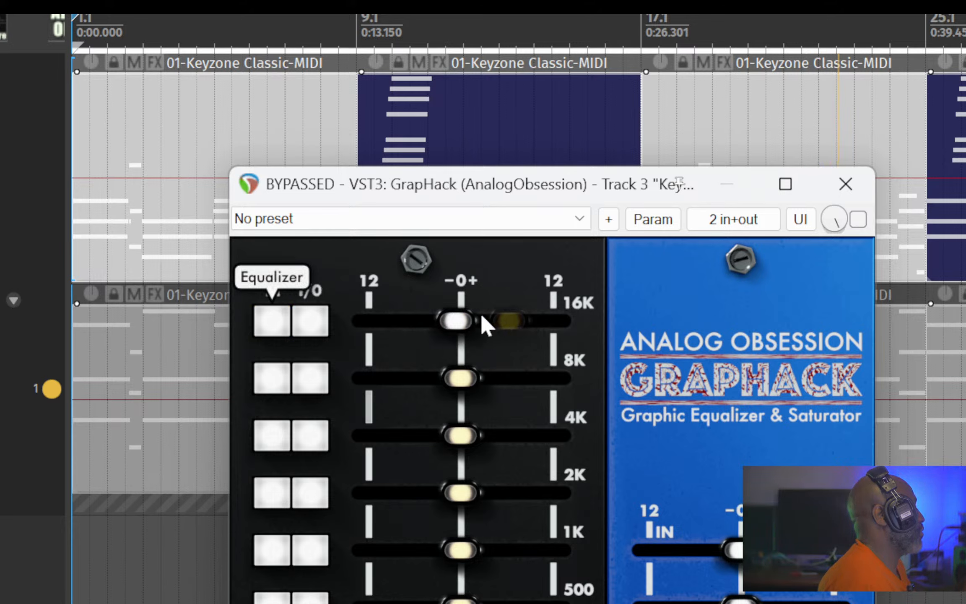
{"action": "mouse_move", "coordinate": [458, 321]}
{"action": "left_mouse_down"}
{"action": "mouse_move", "coordinate": [509, 321]}
{"action": "mouse_move", "coordinate": [433, 321]}
{"action": "mouse_move", "coordinate": [496, 321]}
{"action": "mouse_move", "coordinate": [459, 320]}
{"action": "left_mouse_up"}
{"action": "left_click", "coordinate": [273, 327]}
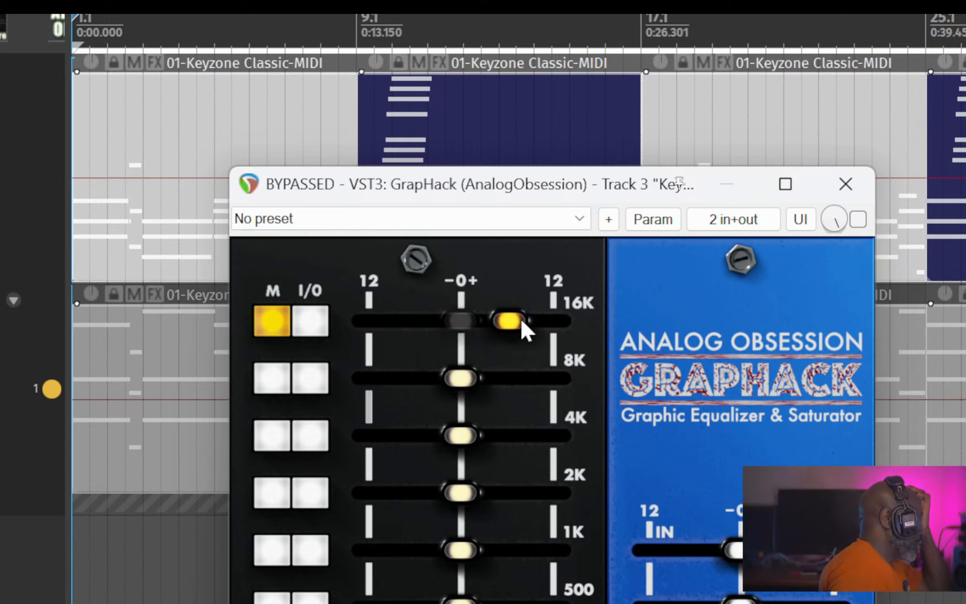
{"action": "mouse_move", "coordinate": [508, 321]}
{"action": "left_mouse_down"}
{"action": "mouse_move", "coordinate": [455, 321]}
{"action": "mouse_move", "coordinate": [493, 320]}
{"action": "left_mouse_up"}
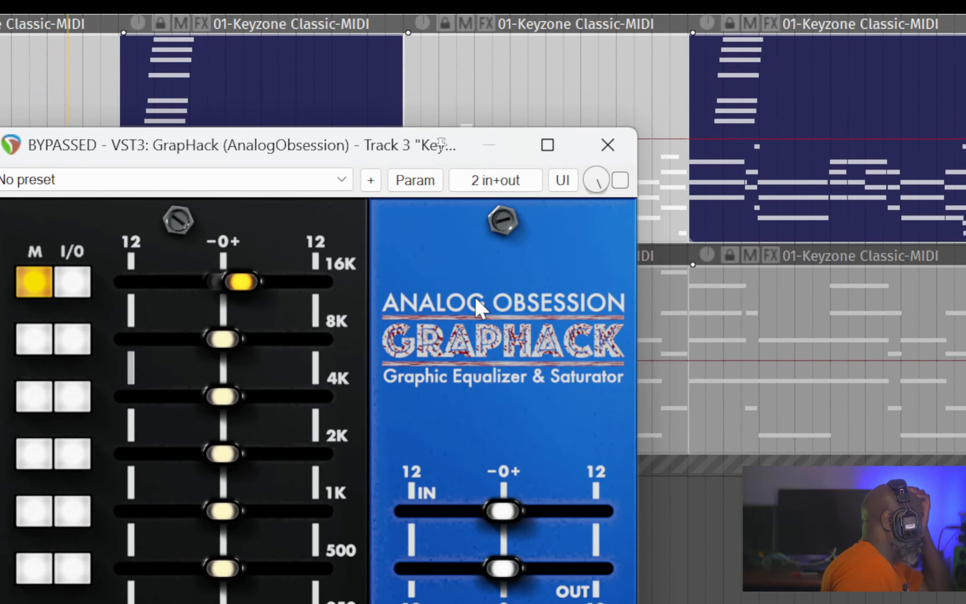
Try GrapHack's oversampling and leave it off, enlarge the interface and close the plug-in
{"action": "left_click", "coordinate": [475, 299]}
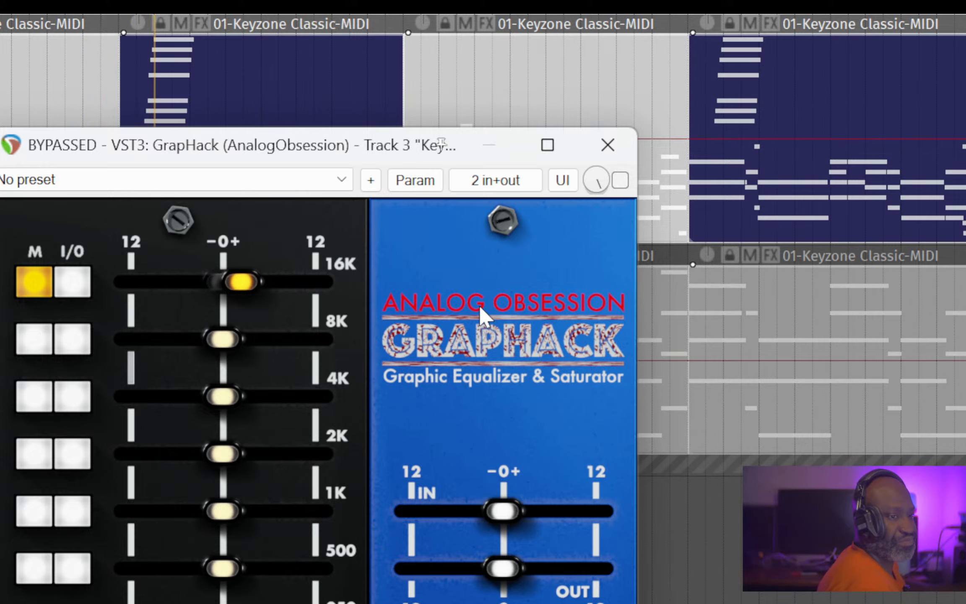
{"action": "left_click", "coordinate": [478, 305]}
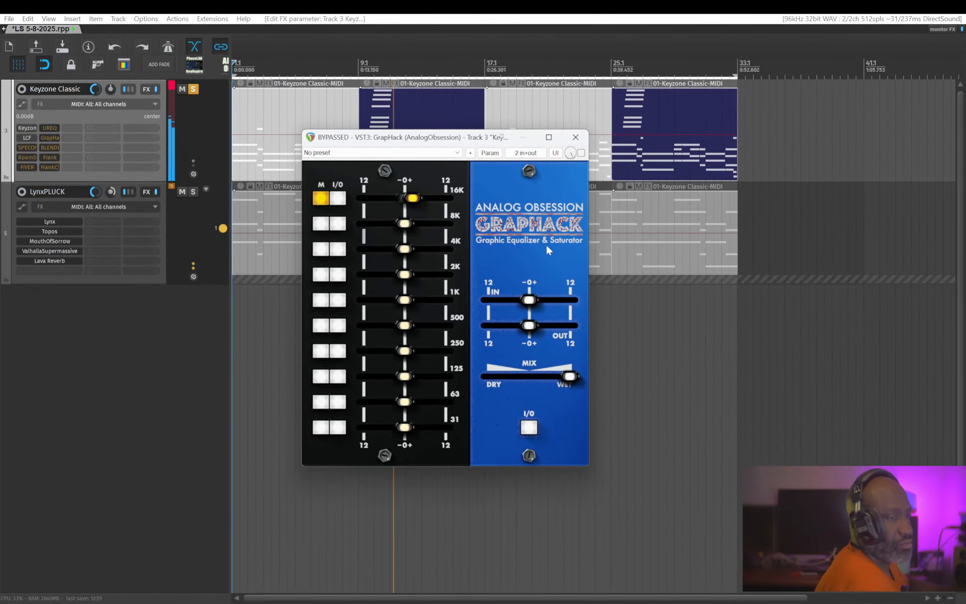
{"action": "left_click_drag", "start_coordinate": [588, 456], "coordinate": [650, 512]}
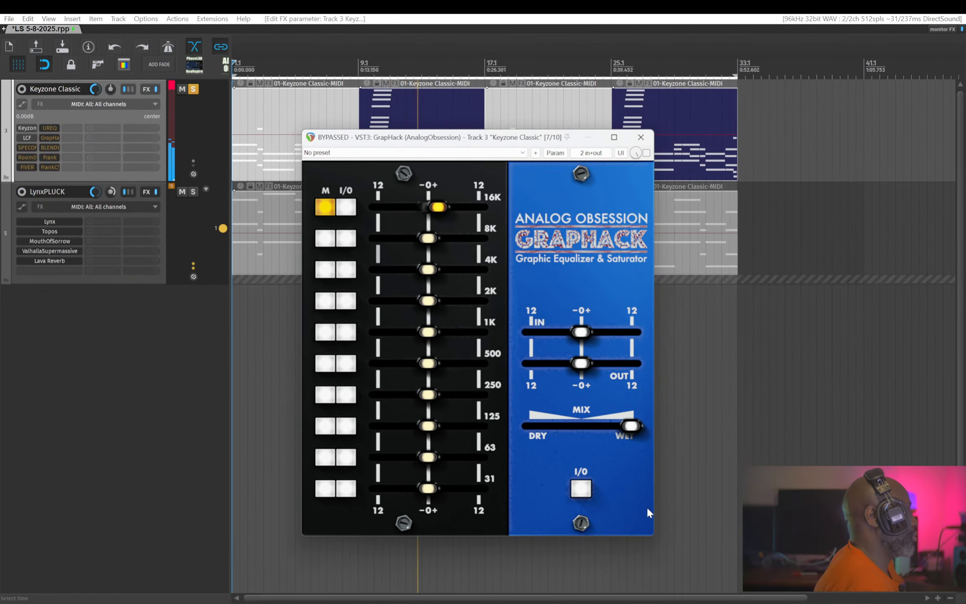
{"action": "left_click", "coordinate": [641, 138]}
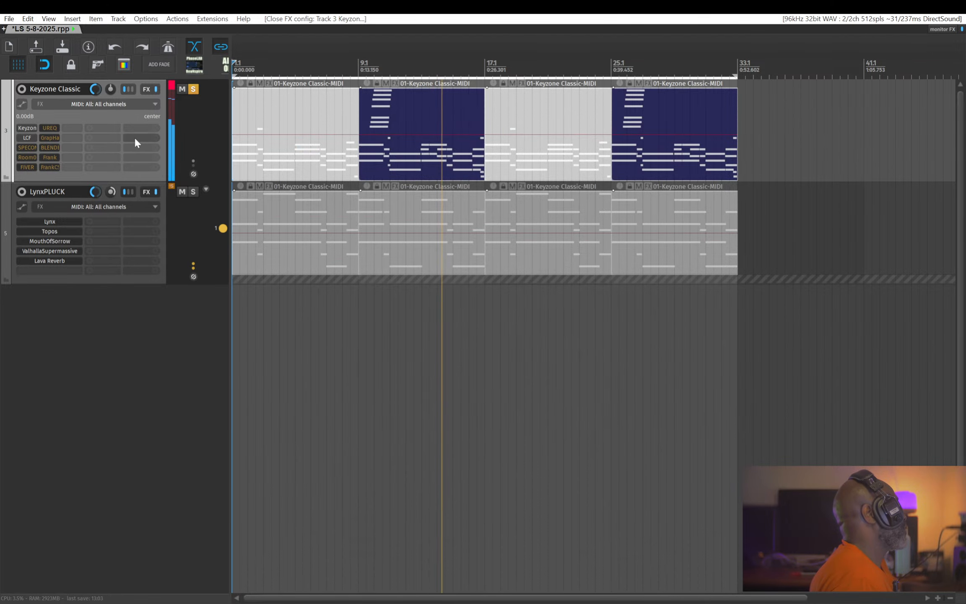
Open the FrankCS channel strip from the Keyzone Classic track, reposition its window and enlarge the interface
{"action": "left_click", "coordinate": [46, 166]}
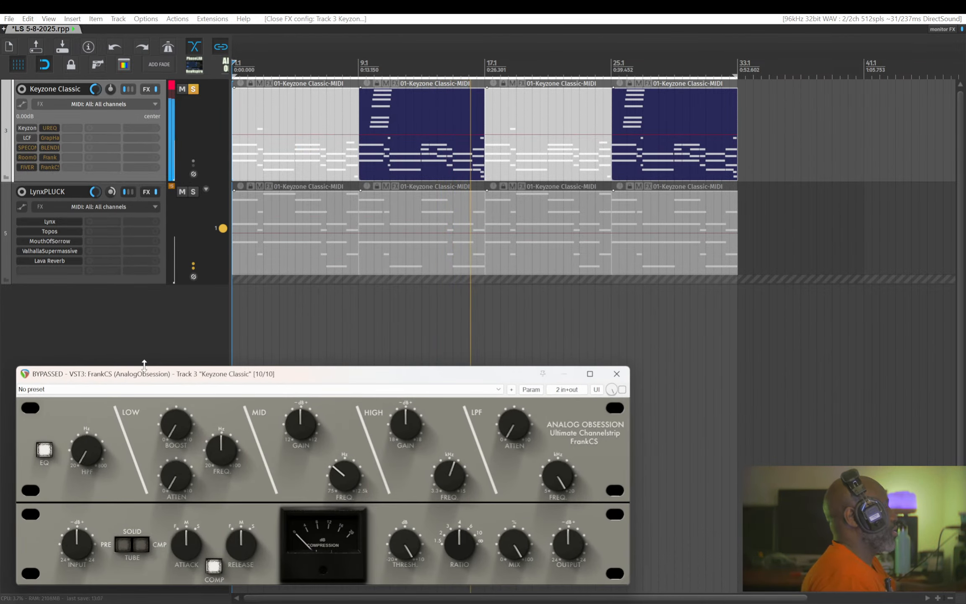
{"action": "left_click_drag", "start_coordinate": [154, 373], "coordinate": [316, 168]}
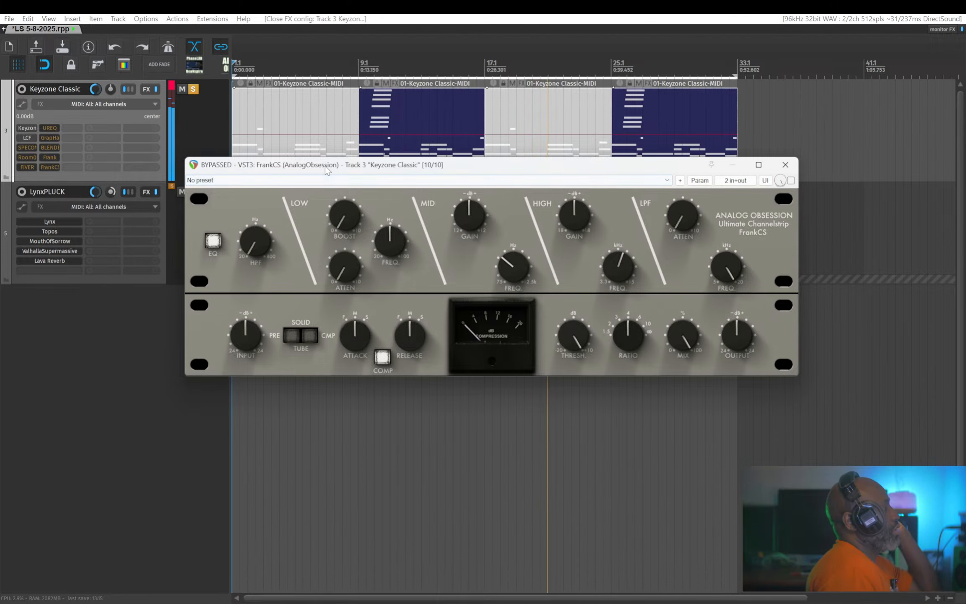
{"action": "left_click_drag", "start_coordinate": [325, 169], "coordinate": [321, 194]}
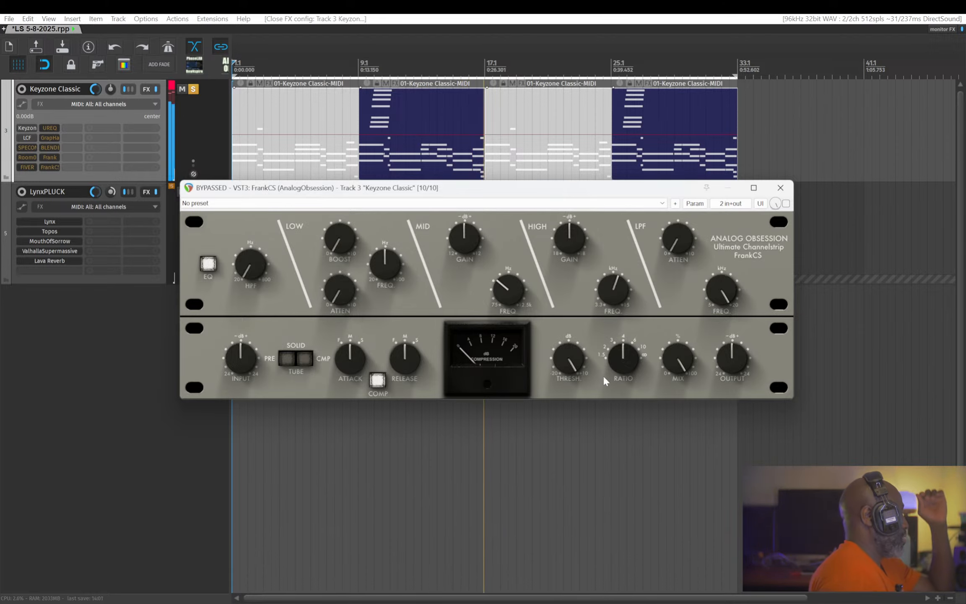
{"action": "left_click_drag", "start_coordinate": [787, 397], "coordinate": [861, 425]}
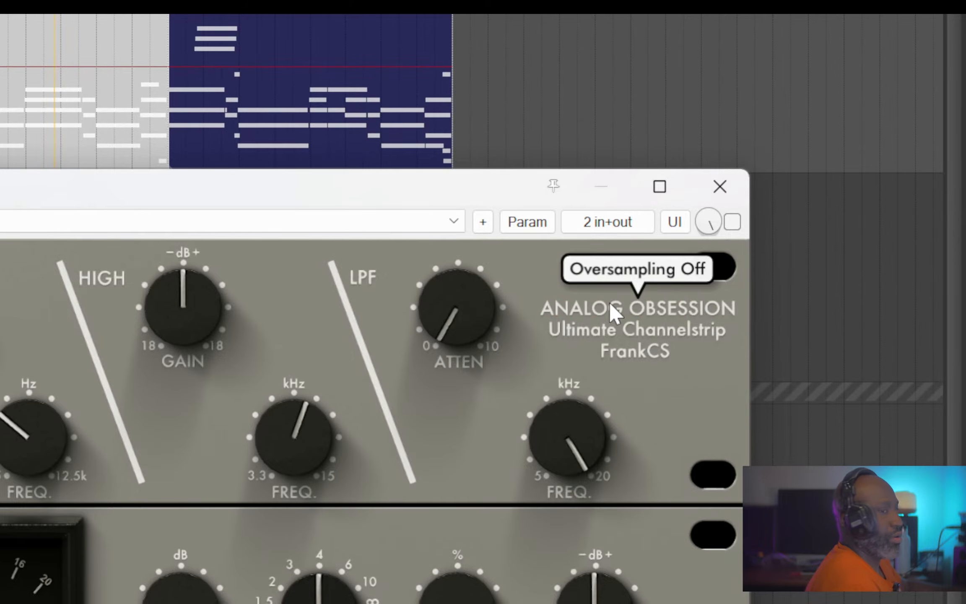
Compare FrankCS with oversampling on and off, leave it off and close the channel strip
{"action": "left_click", "coordinate": [808, 240]}
{"action": "left_click", "coordinate": [609, 303]}
{"action": "left_click", "coordinate": [606, 304]}
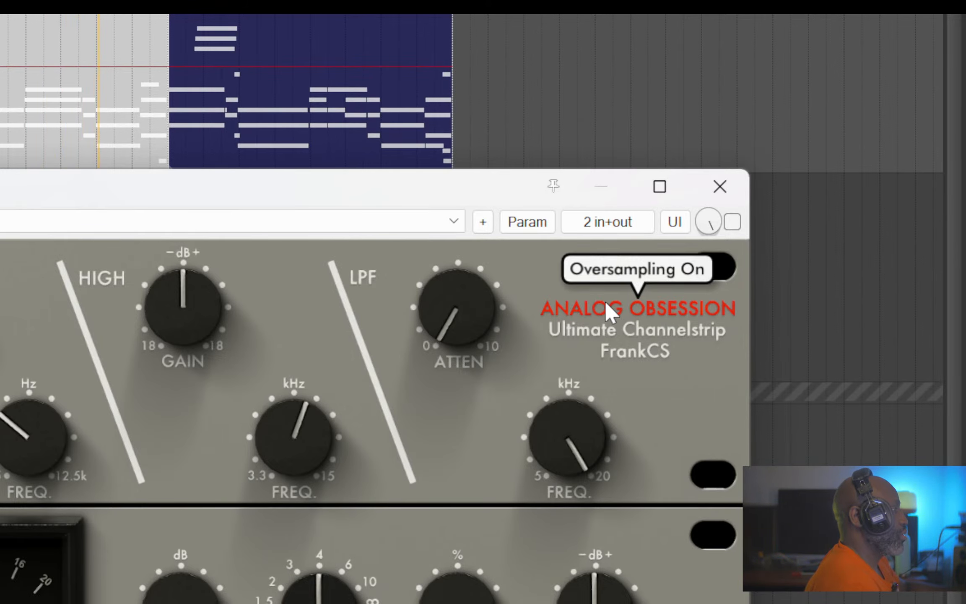
{"action": "left_click", "coordinate": [606, 305]}
{"action": "left_click", "coordinate": [605, 303]}
{"action": "left_click", "coordinate": [605, 302]}
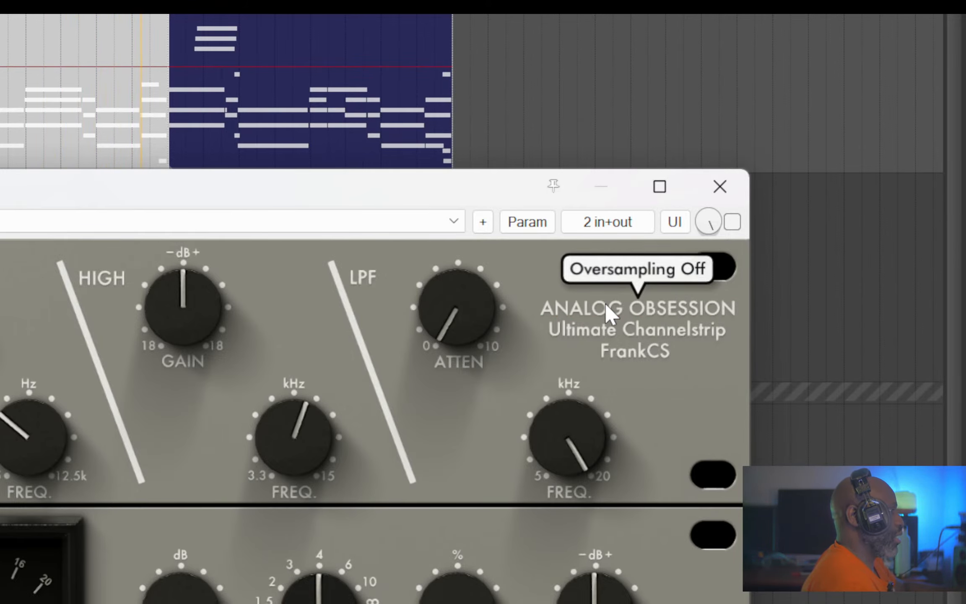
{"action": "left_click", "coordinate": [604, 306]}
{"action": "left_click", "coordinate": [604, 305]}
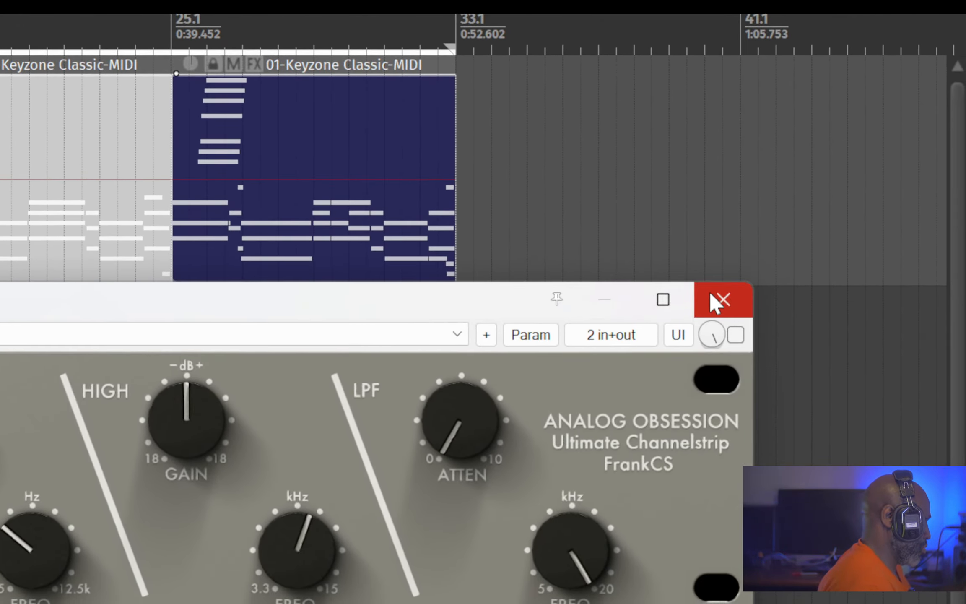
{"action": "left_click", "coordinate": [718, 300]}
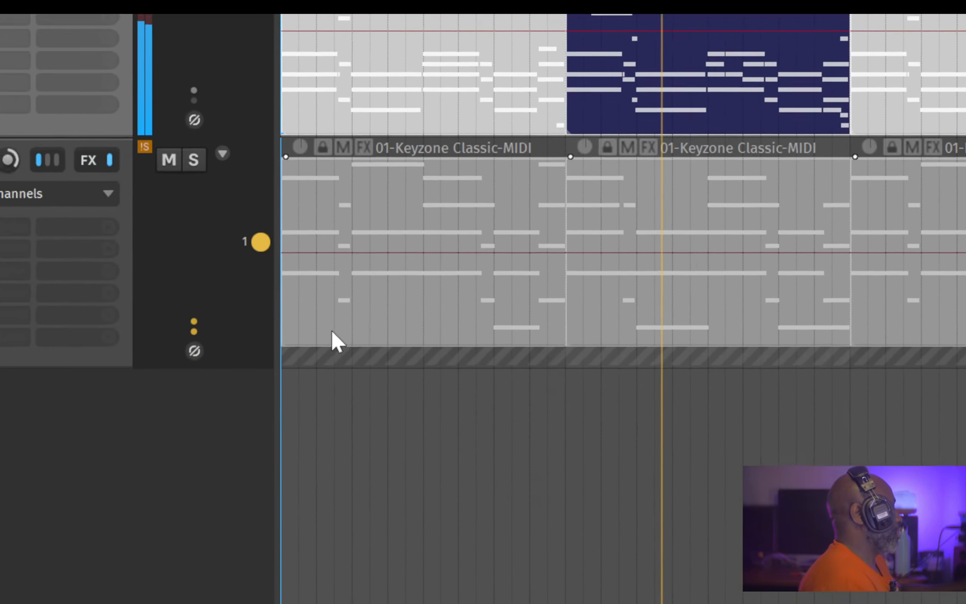